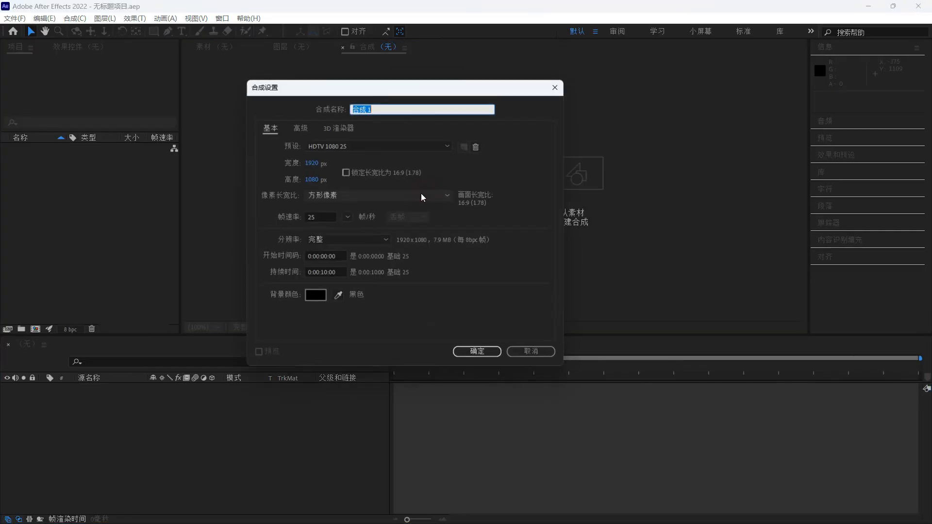
# Name the new composition 主合成 and create it with the HDTV 1080 25 preset and a 10-second duration.
pyautogui.write('主合成')
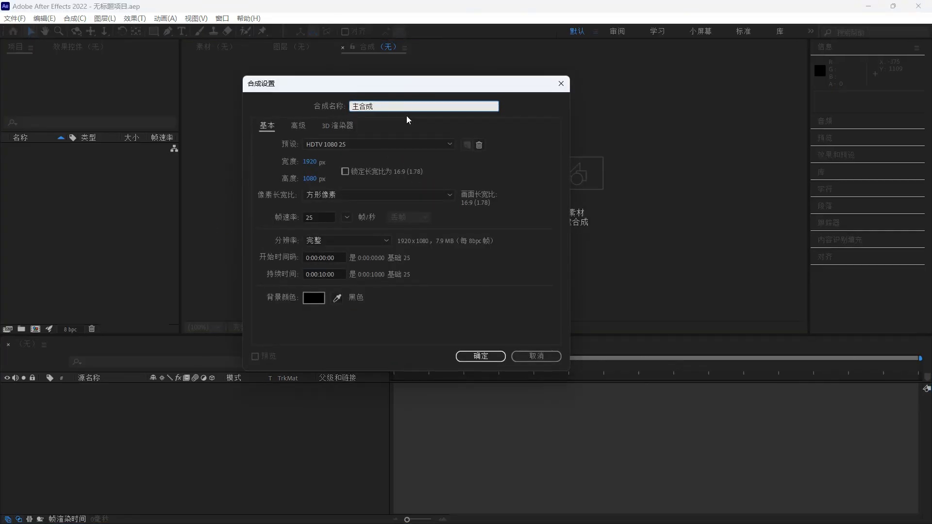
pyautogui.press('Return')
# Import the 截屏素材 folder of screenshots into the project and expand it.
pyautogui.rightClick(95, 220)
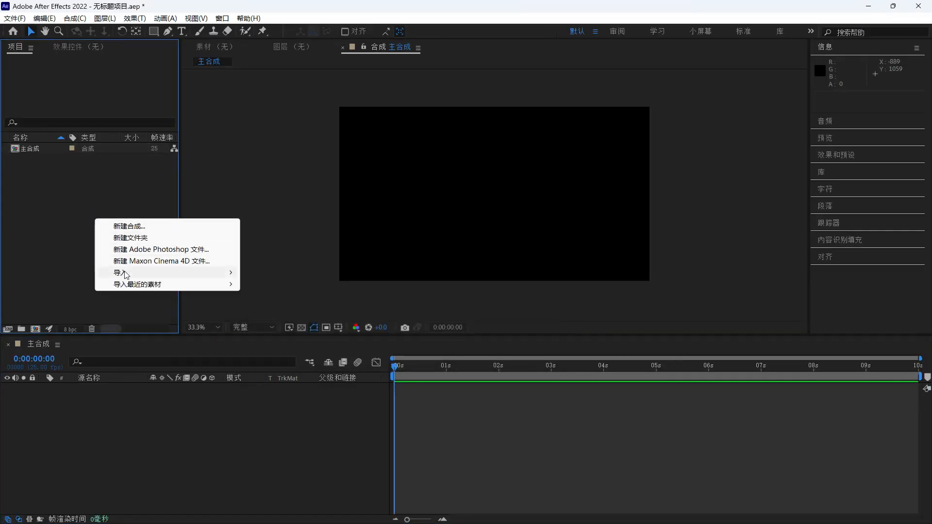
pyautogui.click(275, 333)
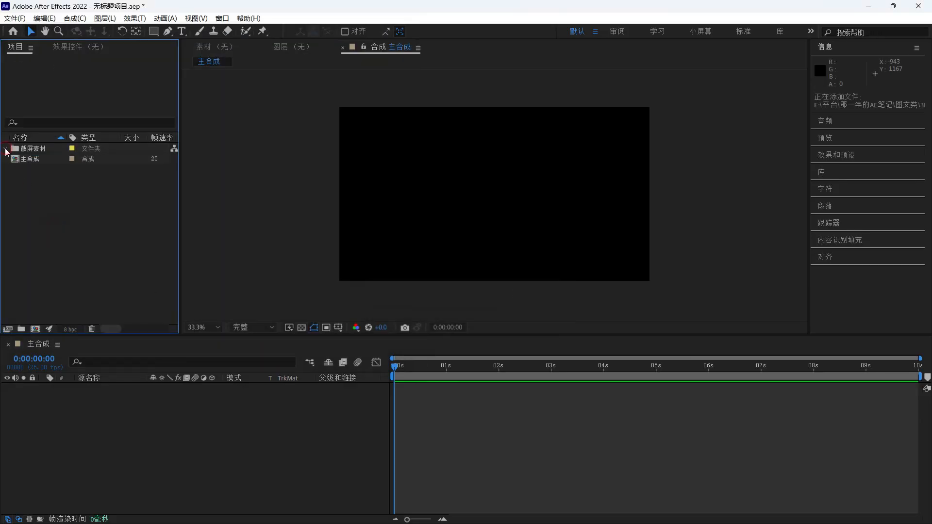
pyautogui.click(6, 150)
# Create a light grey solid layer named bg at 1920 × 1080 px.
pyautogui.rightClick(141, 447)
pyautogui.moveTo(231, 316)
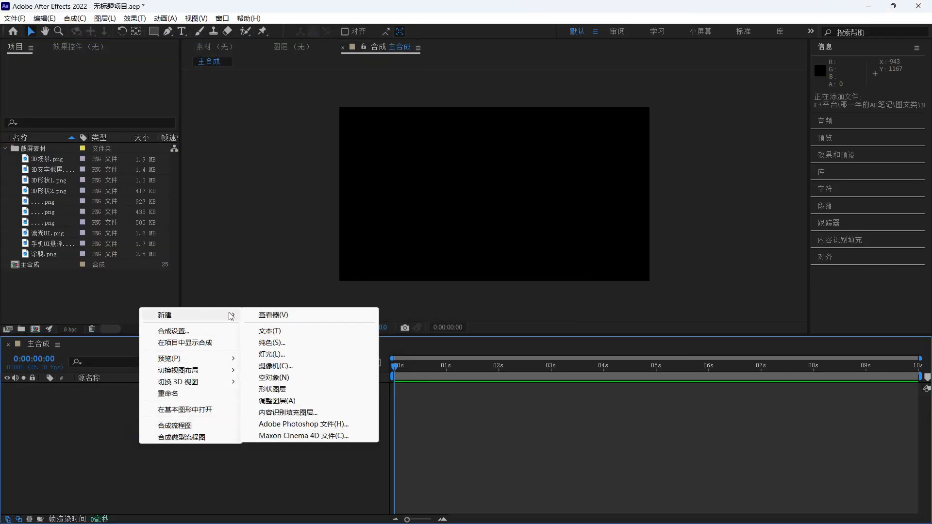
pyautogui.click(272, 342)
pyautogui.write('bg')
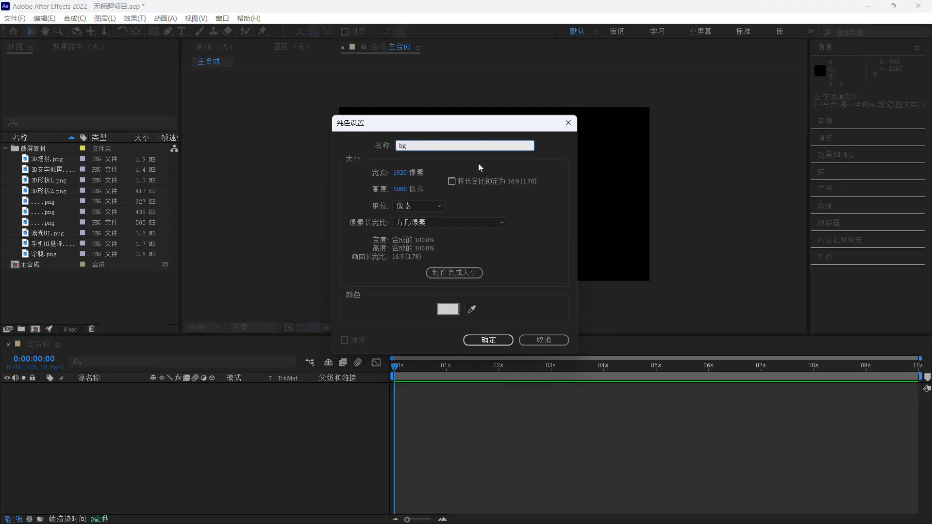
pyautogui.click(456, 308)
pyautogui.click(758, 135)
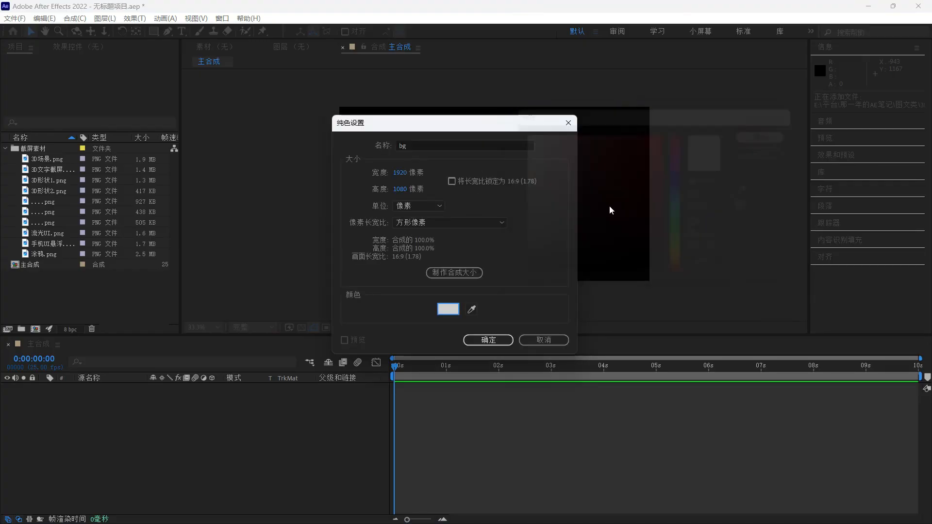
pyautogui.click(488, 340)
# Place 3D场景.png above the bg layer in the composition and scale it to 50%.
pyautogui.moveTo(49, 168); pyautogui.dragTo(111, 391)
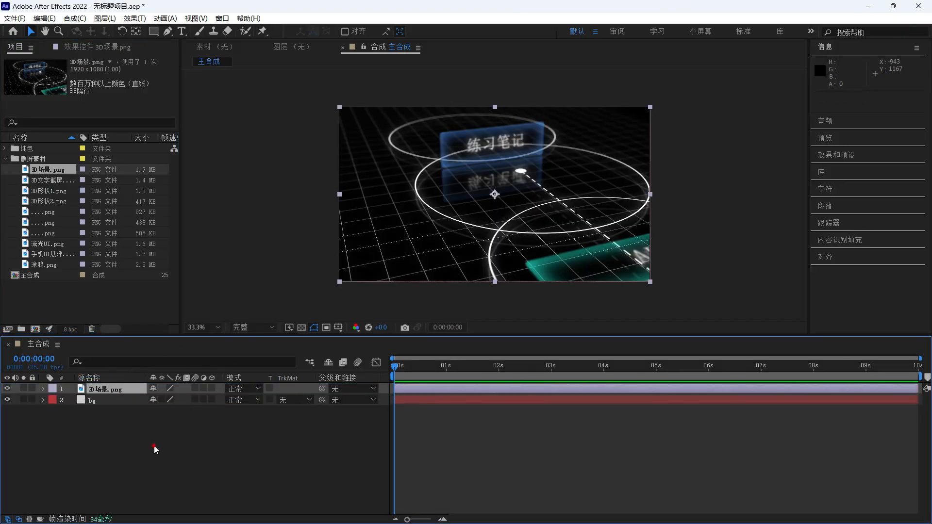
pyautogui.press('s')
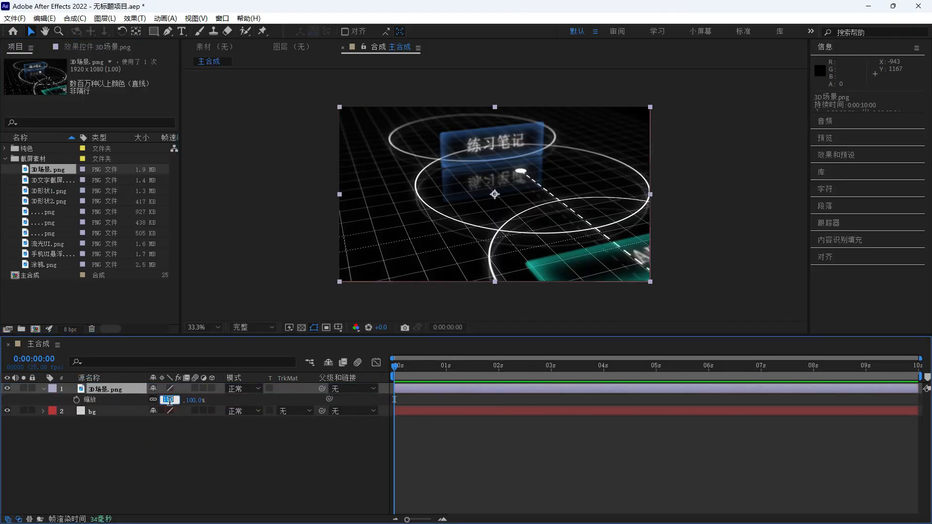
pyautogui.write('50')
pyautogui.press('Return')
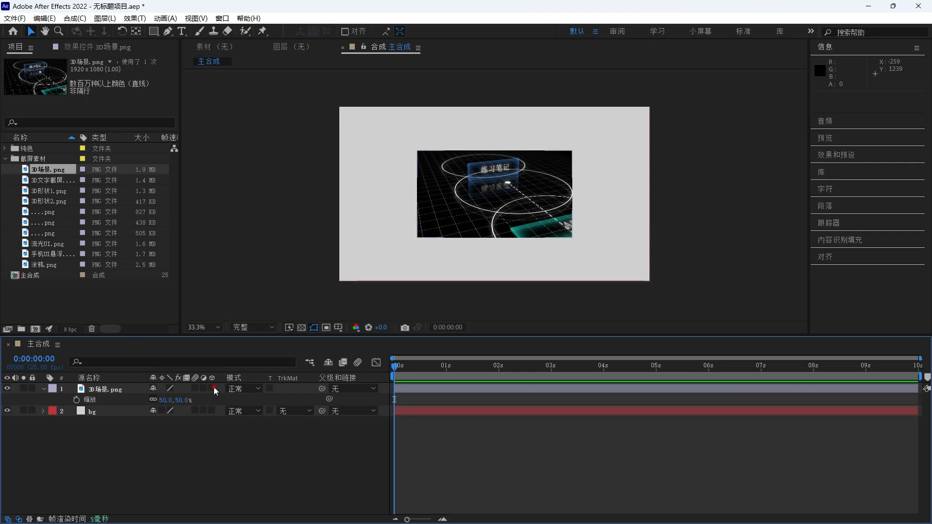
# Make the 3D场景.png layer 3D and move it straight up to the composition's upper edge.
pyautogui.click(214, 388)
pyautogui.click(133, 391)
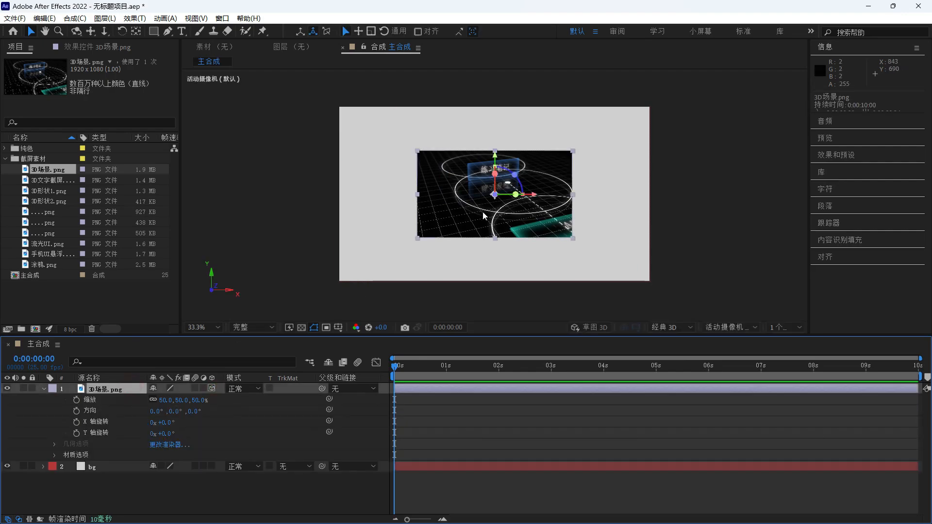
pyautogui.moveTo(495, 158); pyautogui.dragTo(499, 117)
# Add a null object, make it 3D, and move it down to about 960, 654, 0, just below the image.
pyautogui.click(176, 472)
pyautogui.rightClick(177, 472)
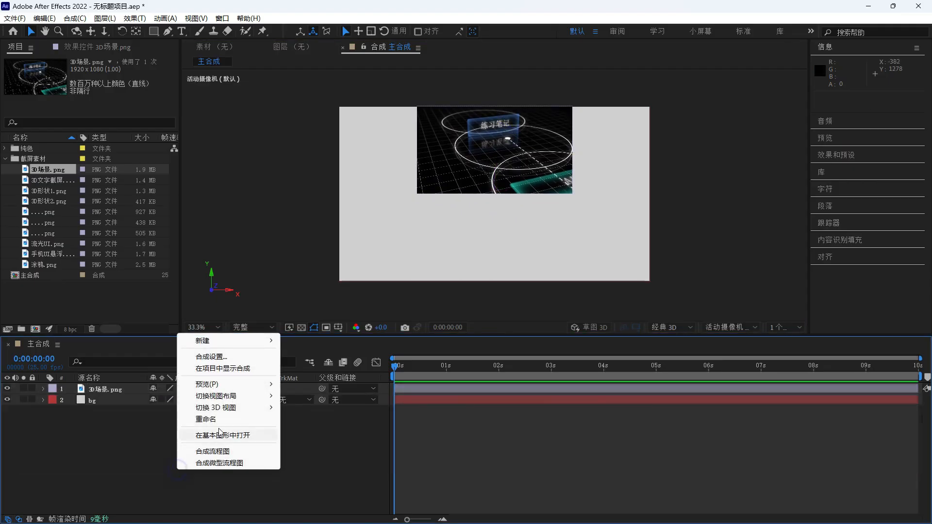
pyautogui.moveTo(280, 343)
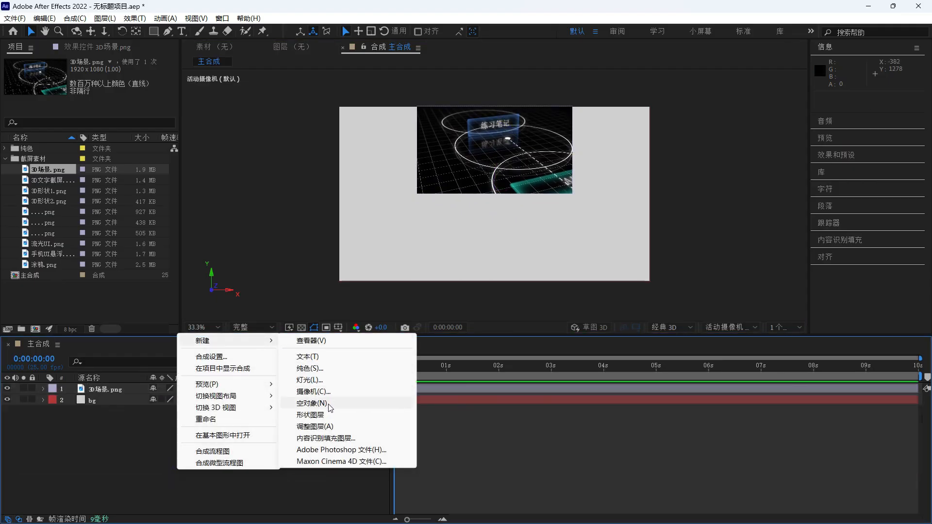
pyautogui.click(311, 403)
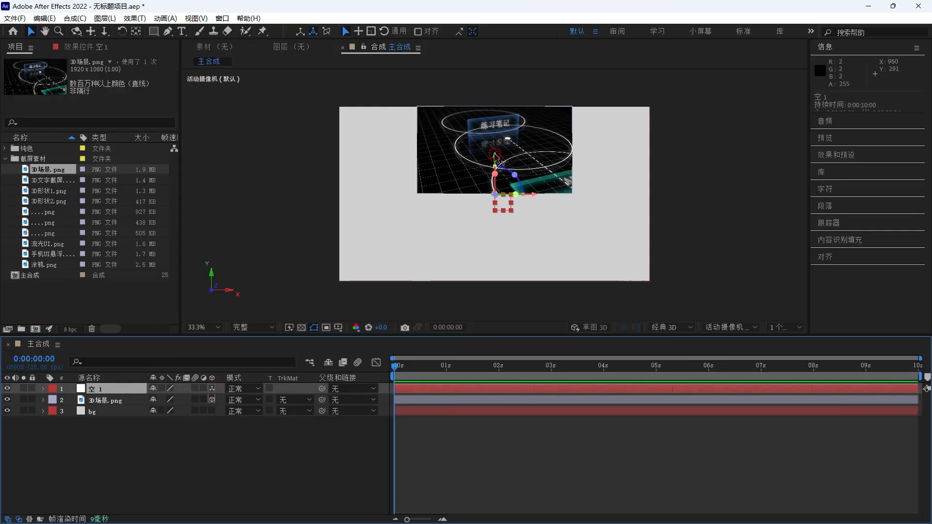
pyautogui.moveTo(499, 160); pyautogui.dragTo(486, 178)
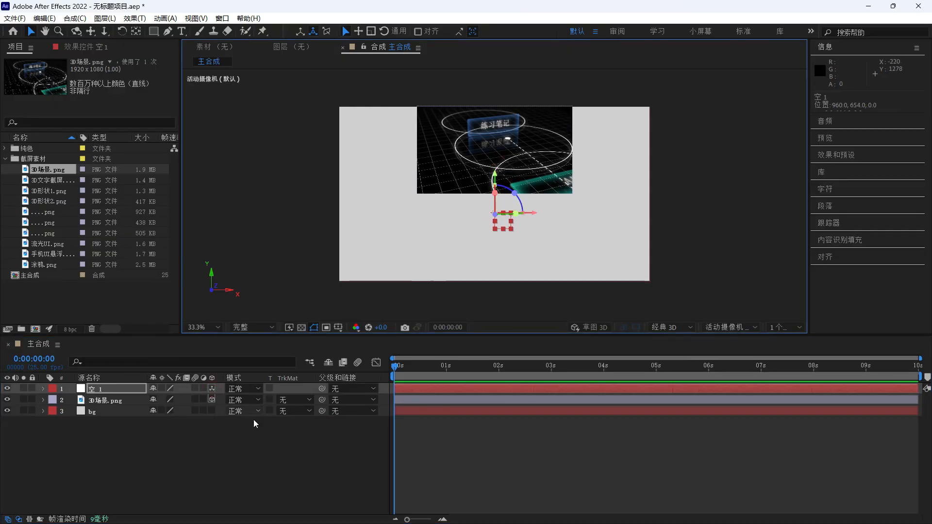
# Parent the 3D场景.png layer to the null 空 1 and select the image layer.
pyautogui.moveTo(322, 400); pyautogui.dragTo(324, 402)
pyautogui.moveTo(157, 407); pyautogui.dragTo(137, 391)
pyautogui.click(125, 405)
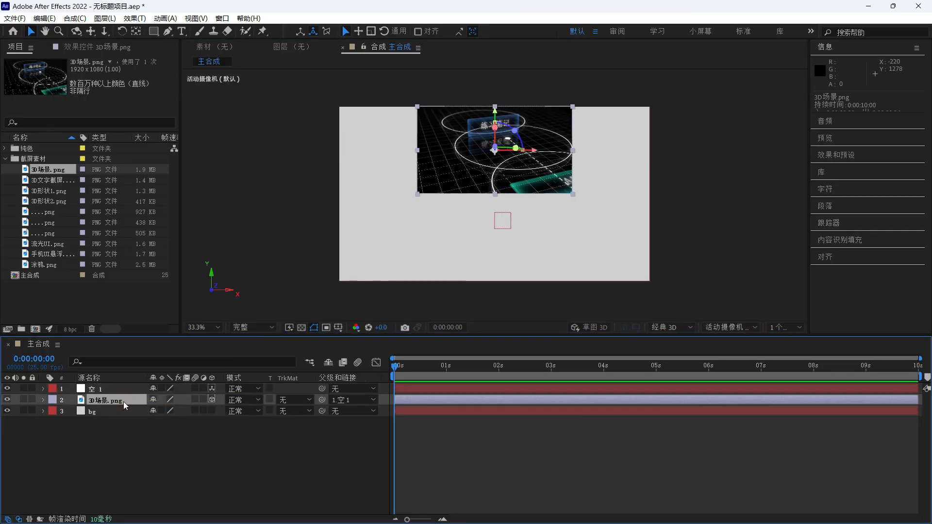
# Duplicate the 3D场景.png layer nine times to get ten stacked image layers.
pyautogui.hotkey('ctrl', 'd')
pyautogui.hotkey('ctrl', 'd')
pyautogui.hotkey('ctrl', 'd')
pyautogui.hotkey('ctrl', 'd')
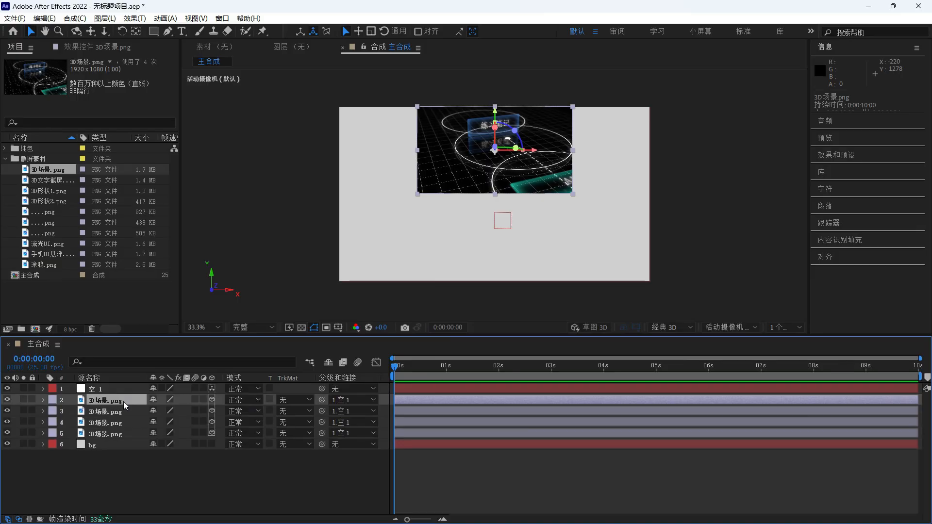
pyautogui.hotkey('ctrl', 'd')
pyautogui.hotkey('ctrl', 'd')
pyautogui.hotkey('ctrl', 'd')
pyautogui.hotkey('ctrl', 'd')
pyautogui.hotkey('ctrl', 'd')
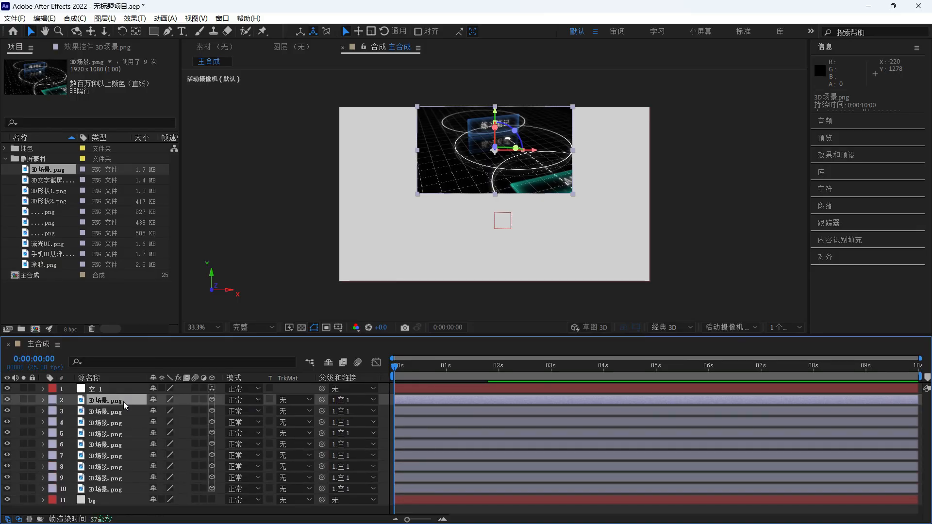
# Set the X rotation of null 空 1 to 36° and set the parent of layer 2 to none.
pyautogui.click(127, 389)
pyautogui.press('r')
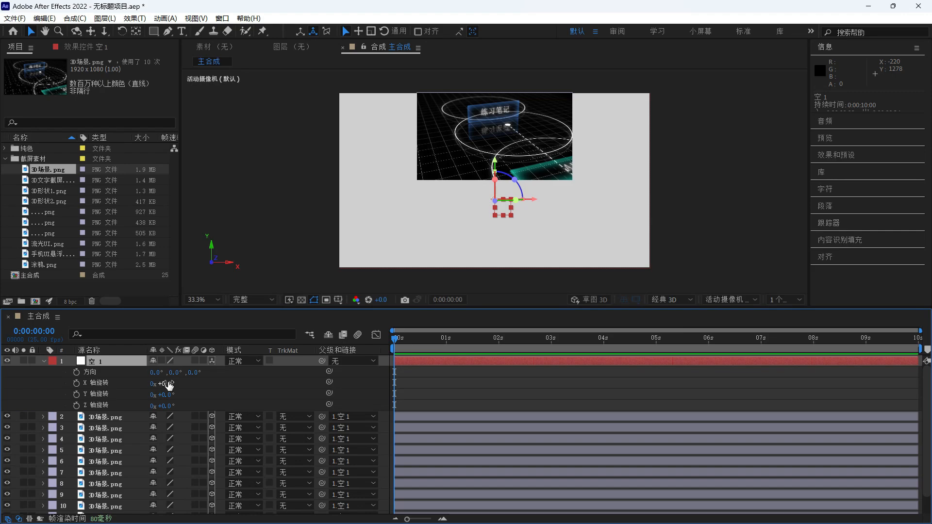
pyautogui.click(167, 383)
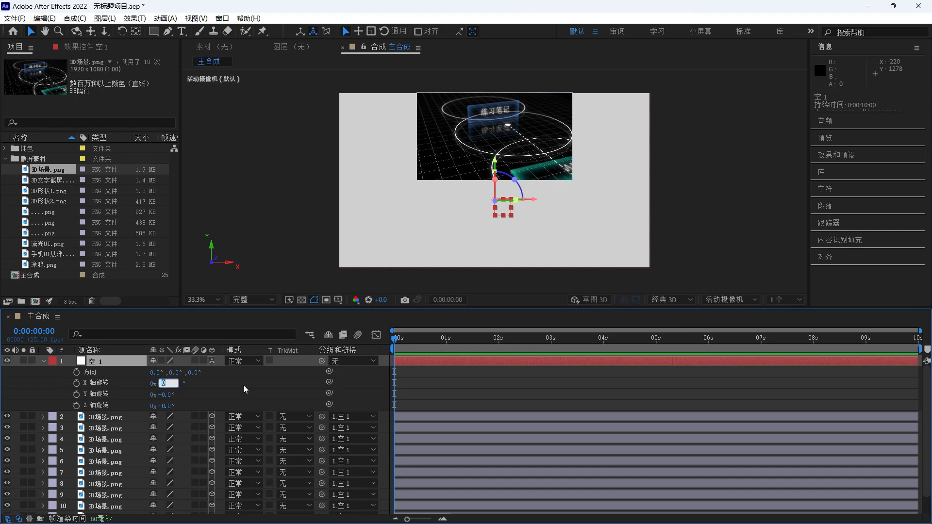
pyautogui.write('36')
pyautogui.click(356, 416)
pyautogui.click(381, 259)
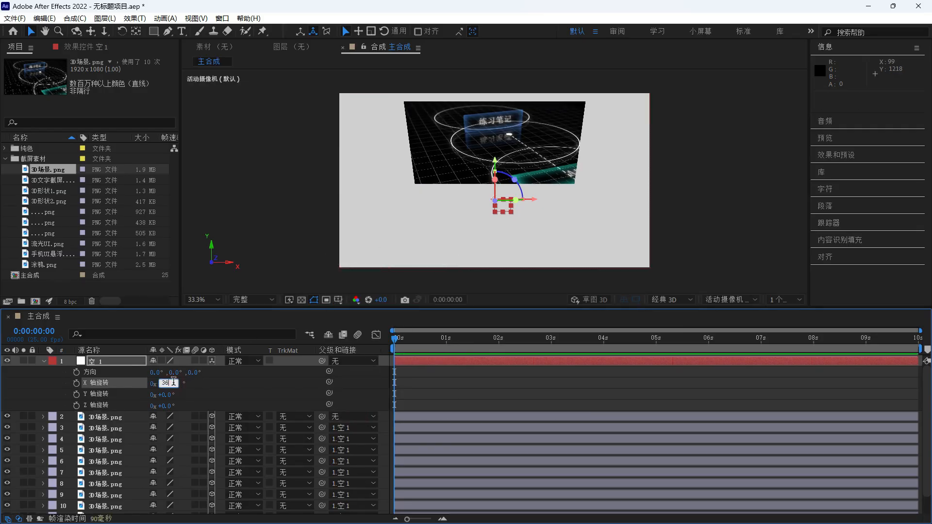
# Unparent layer 3 with the null's X rotation at 72° and layer 4 with it at 108°.
pyautogui.click(355, 428)
pyautogui.click(362, 270)
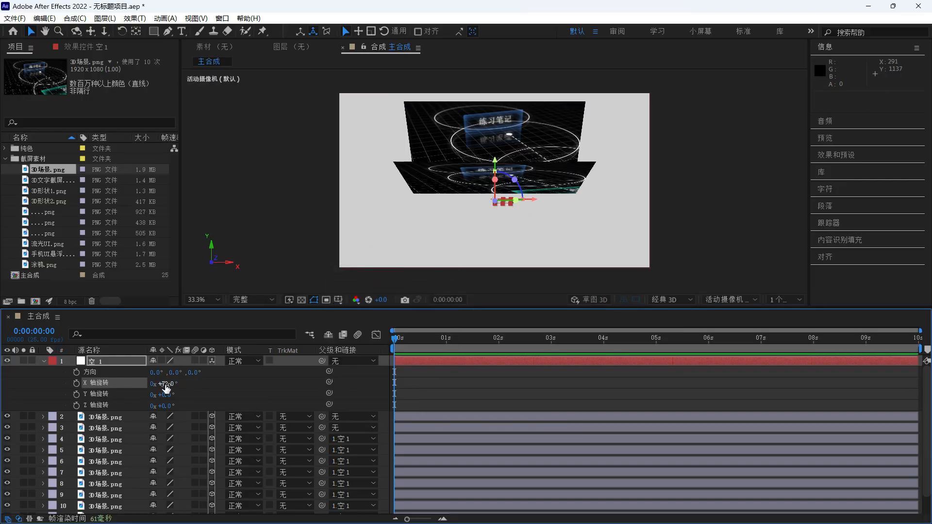
pyautogui.click(357, 439)
pyautogui.click(362, 281)
# Unparent layer 5 with the null's X rotation at 144° and layer 6 with it at 180°.
pyautogui.click(170, 383)
pyautogui.press('Right')
pyautogui.write('+36')
pyautogui.click(359, 450)
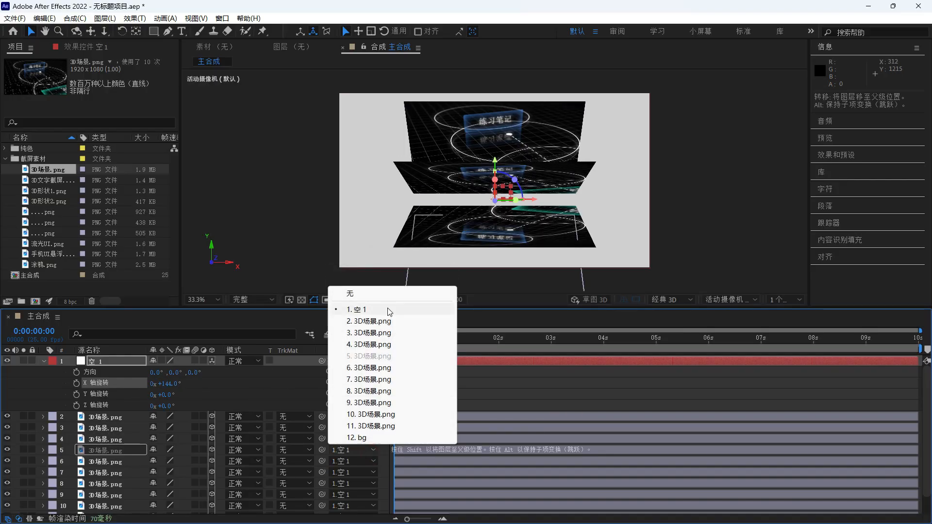
pyautogui.click(369, 292)
pyautogui.click(175, 384)
pyautogui.write('+36')
pyautogui.click(360, 461)
pyautogui.click(362, 303)
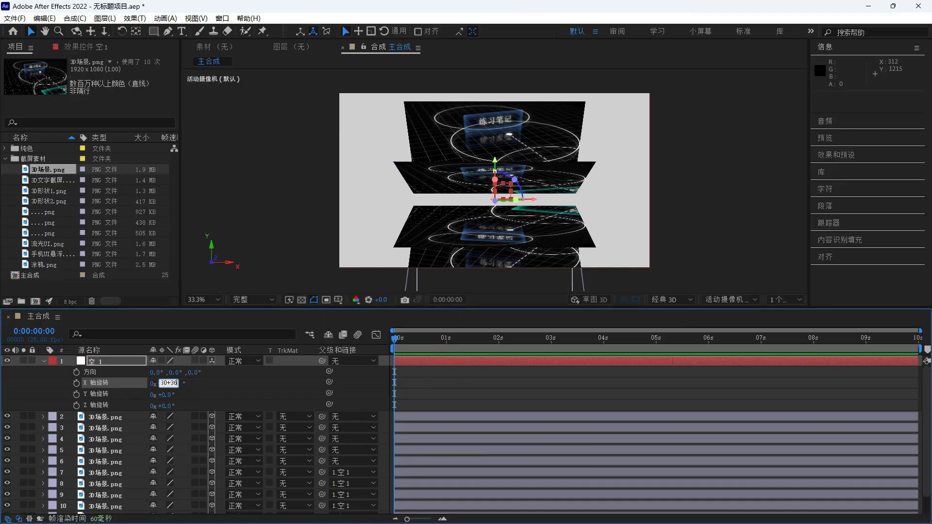
# Unparent layer 7 with the null's X rotation at 216° and layer 8 with it at 252°.
pyautogui.click(356, 473)
pyautogui.click(376, 319)
pyautogui.click(171, 383)
pyautogui.press('Right')
pyautogui.write('+36')
pyautogui.click(355, 483)
pyautogui.click(366, 327)
# Unparent layer 9 with the null's X rotation at 288° and layer 10 with it at 324°.
pyautogui.click(173, 382)
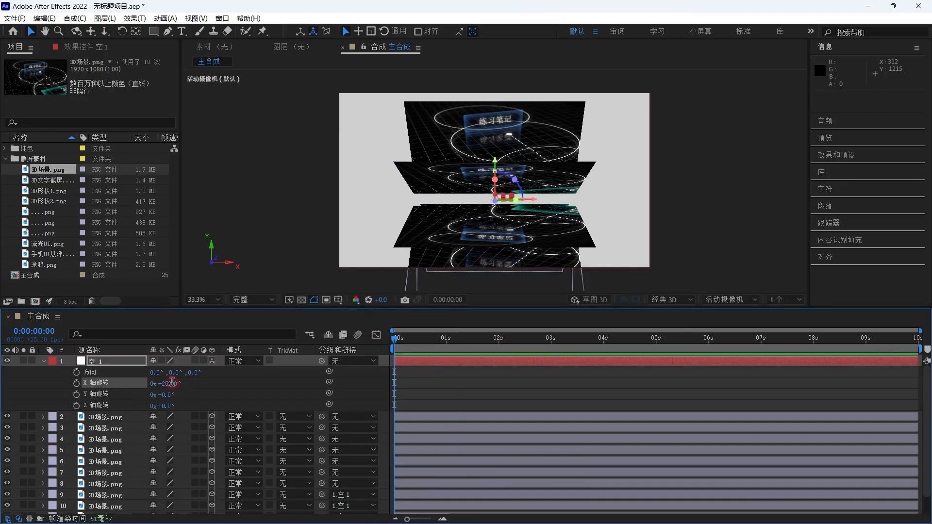
pyautogui.click(360, 494)
pyautogui.click(362, 339)
pyautogui.click(170, 383)
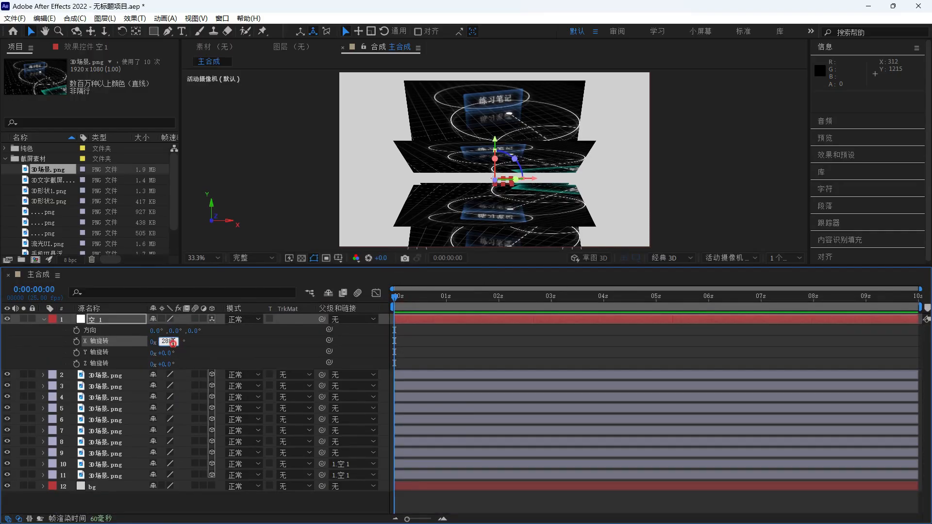
pyautogui.click(363, 465)
pyautogui.click(362, 307)
# Bring the null's X rotation to one full turn and set the parent of layer 11 to none.
pyautogui.click(173, 342)
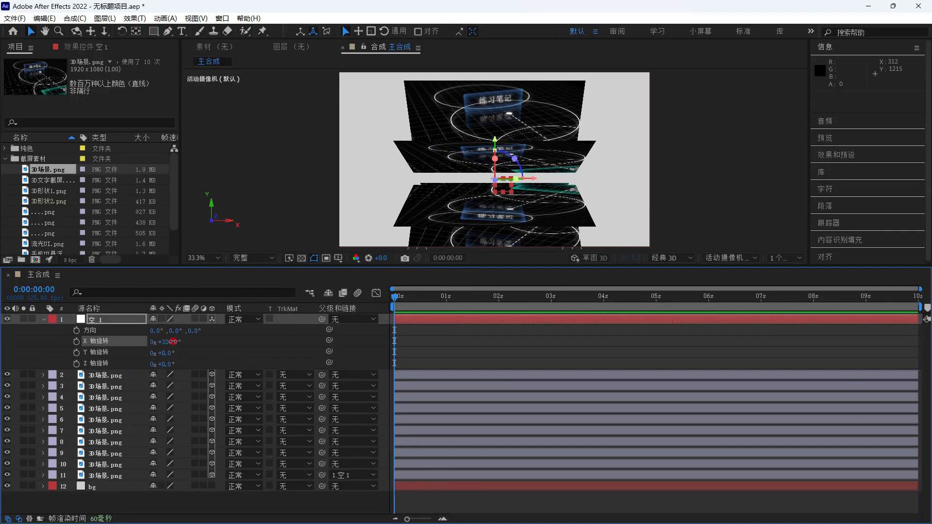
pyautogui.click(353, 475)
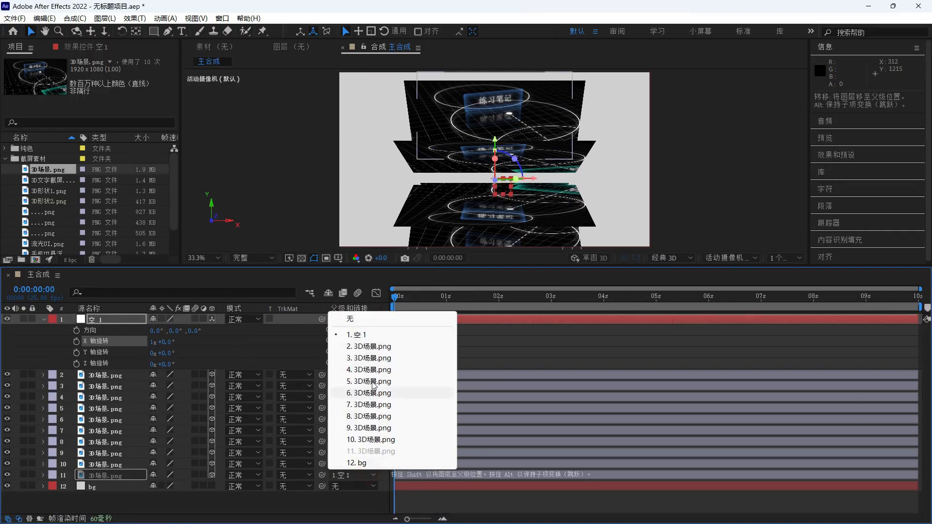
pyautogui.click(373, 320)
# Select all ten 3D场景.png layers, 2 to 11, and parent them to null 空 1.
pyautogui.click(112, 389)
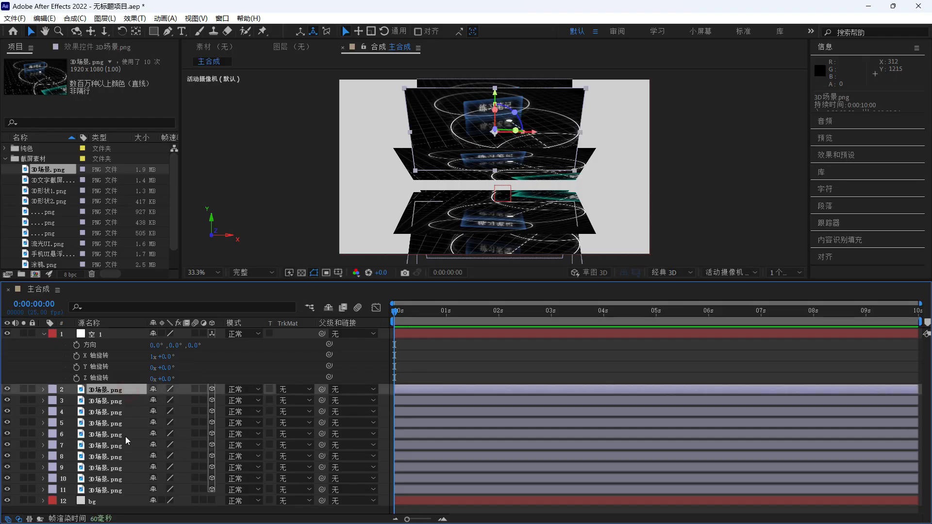
pyautogui.keyDown('shift'); pyautogui.click(111, 490); pyautogui.keyUp('shift')
pyautogui.moveTo(322, 412); pyautogui.dragTo(122, 340)
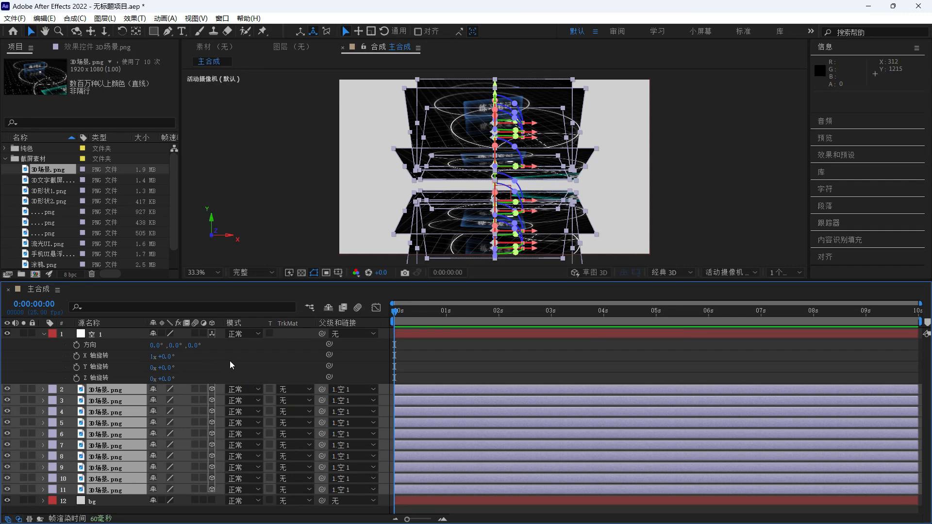
# Reset the X rotation of null 空 1.
pyautogui.click(193, 365)
pyautogui.rightClick(167, 359)
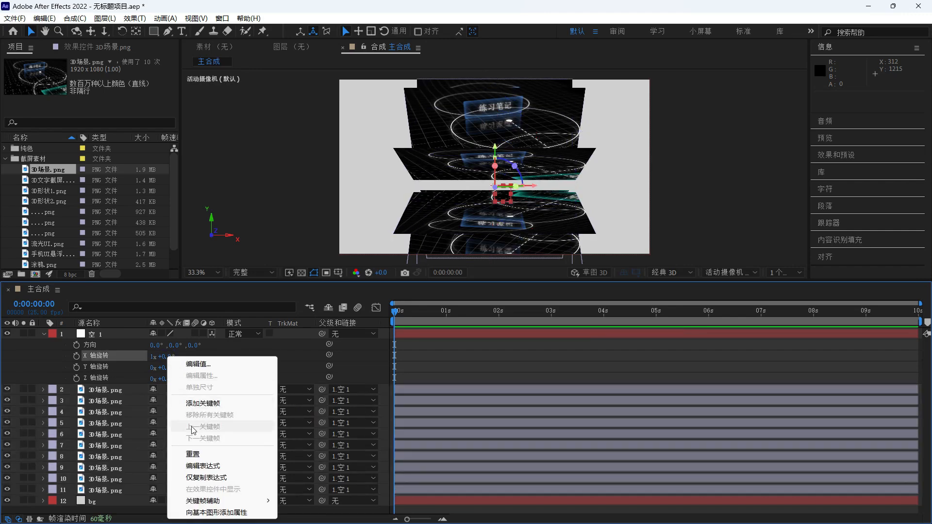
pyautogui.click(194, 454)
pyautogui.click(229, 369)
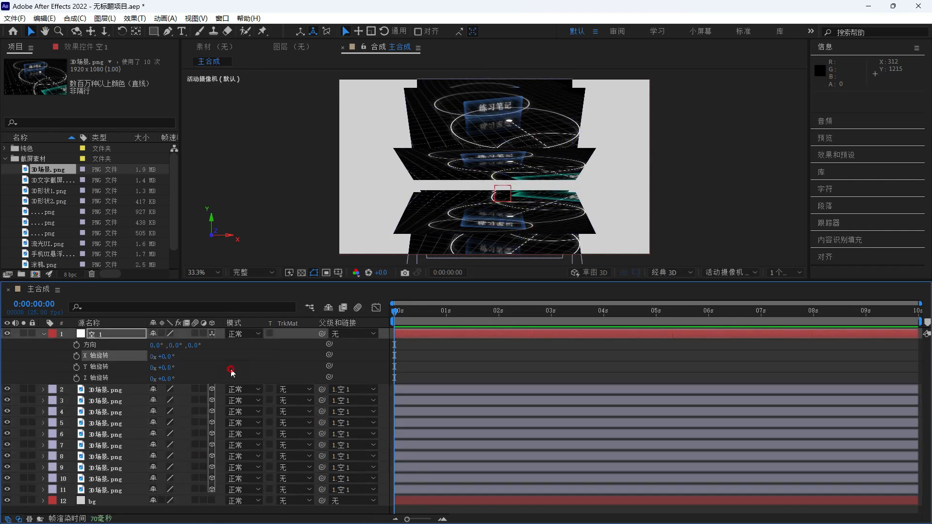
# Test the ring of images by rotating null 空 1 around its Y axis, and reset its Y rotation.
pyautogui.moveTo(168, 368)
pyautogui.mouseDown()
pyautogui.moveTo(219, 366)
pyautogui.moveTo(171, 370)
pyautogui.mouseUp()
pyautogui.rightClick(171, 369)
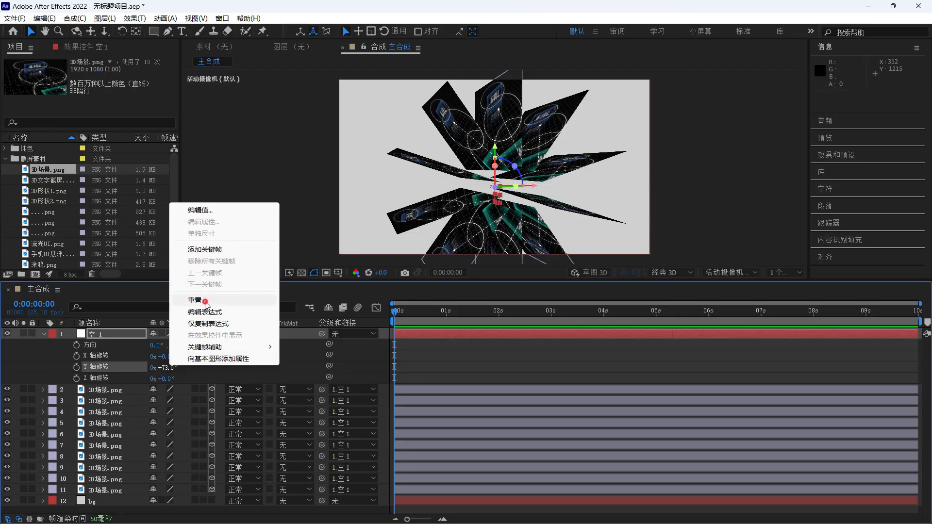
pyautogui.click(173, 300)
# Scale null 空 1 to 116% and move it down to a Y position of 1223.
pyautogui.click(115, 334)
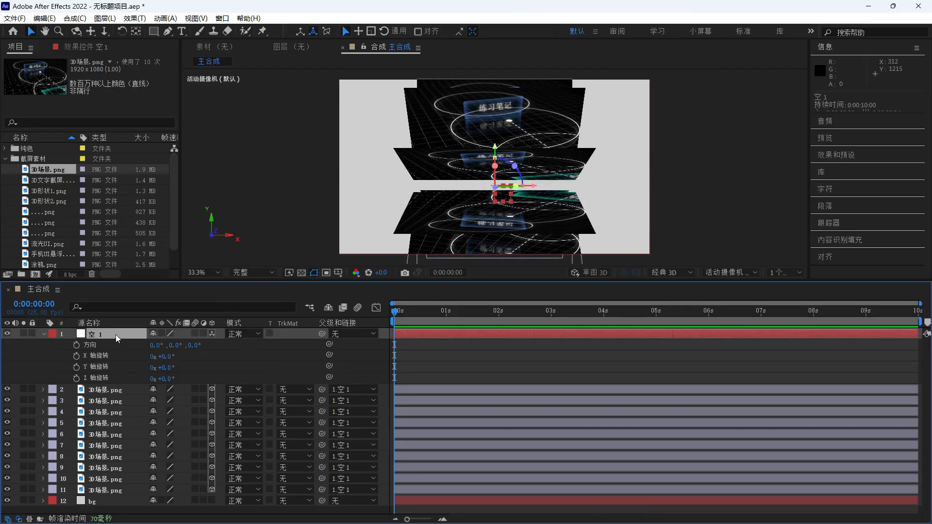
pyautogui.press('p')
pyautogui.hotkey('shift', 'r')
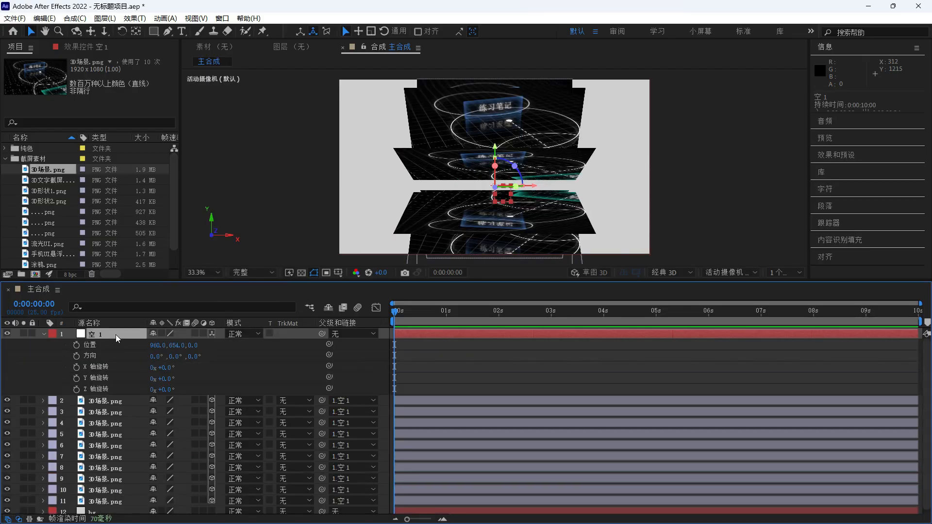
pyautogui.hotkey('shift', 's')
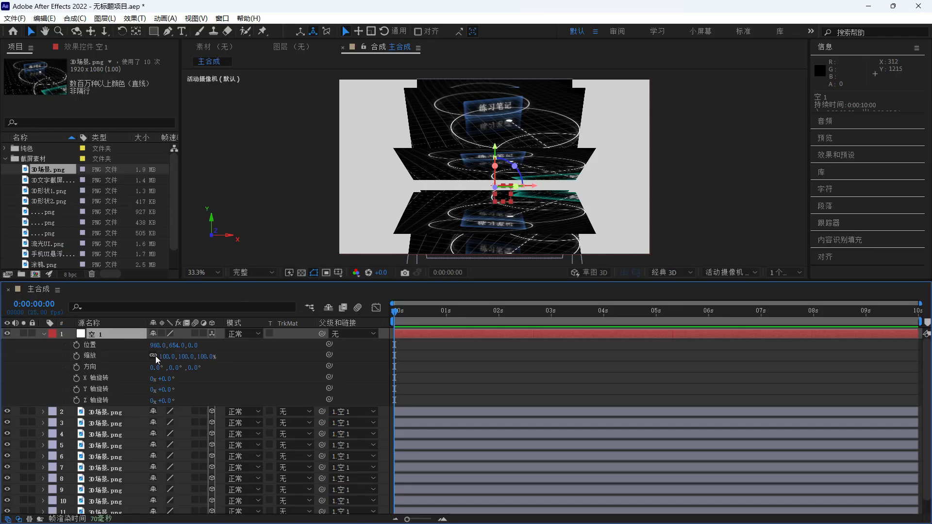
pyautogui.moveTo(160, 357); pyautogui.dragTo(183, 356)
pyautogui.moveTo(497, 152); pyautogui.dragTo(488, 244)
# Add Position and X Rotation keyframes to null 空 1 at 0 seconds.
pyautogui.click(76, 344)
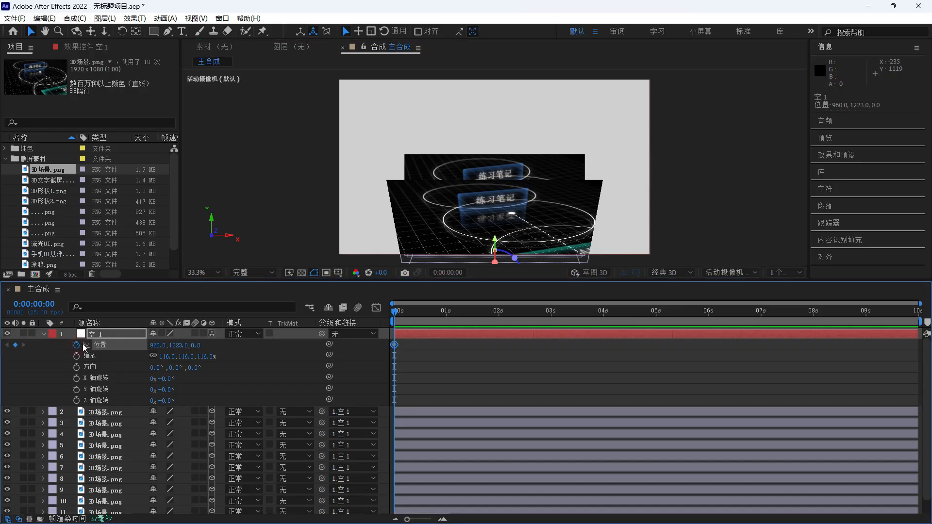
pyautogui.click(77, 378)
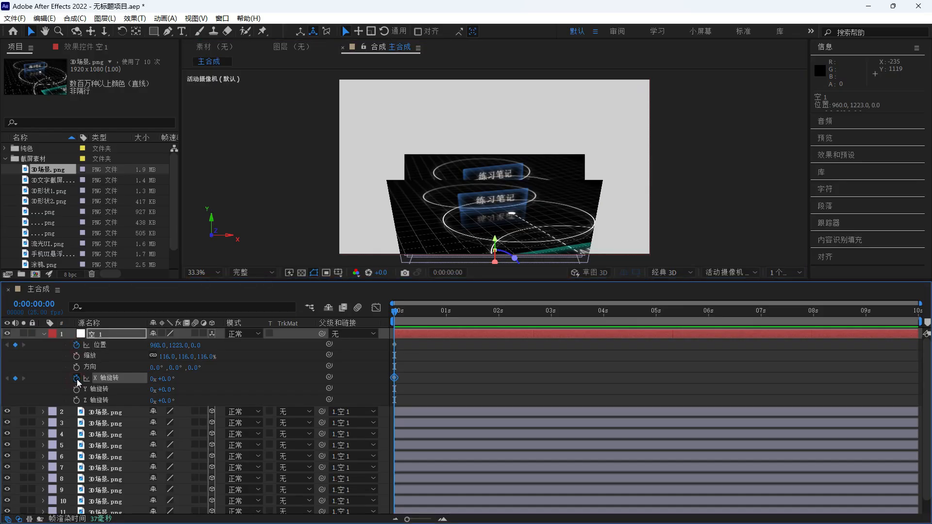
pyautogui.press('space')
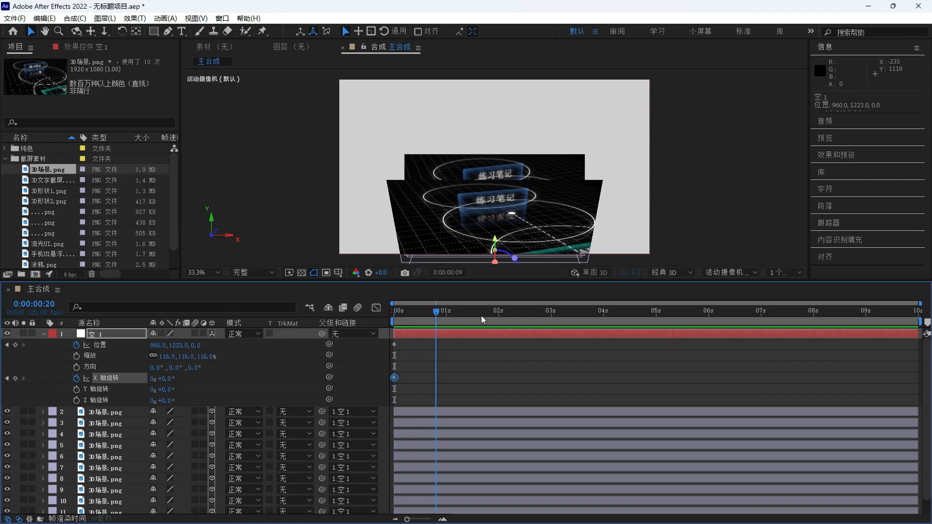
# At 5 seconds, set the null's X Rotation to 1 full turn and raise it to a Y position of 1165.
pyautogui.click(656, 316)
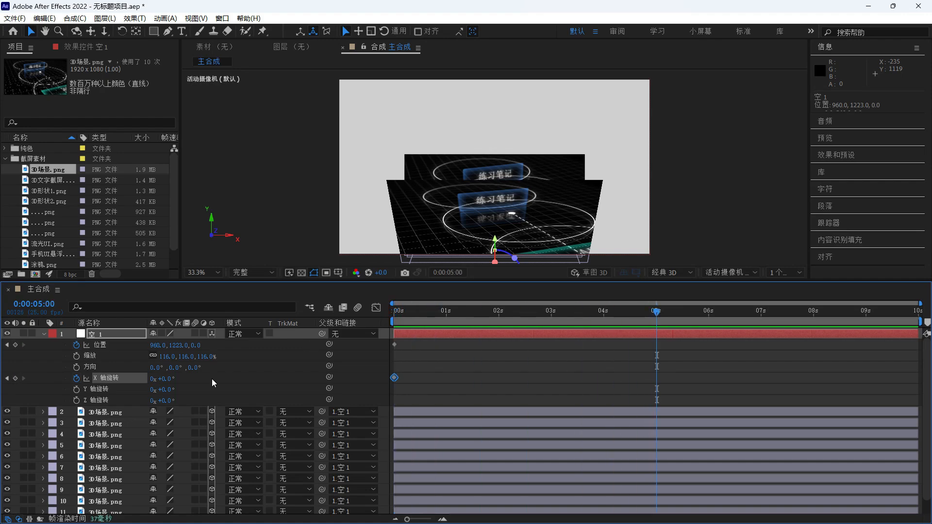
pyautogui.click(154, 379)
pyautogui.write('1')
pyautogui.click(253, 391)
pyautogui.moveTo(177, 345); pyautogui.dragTo(131, 365)
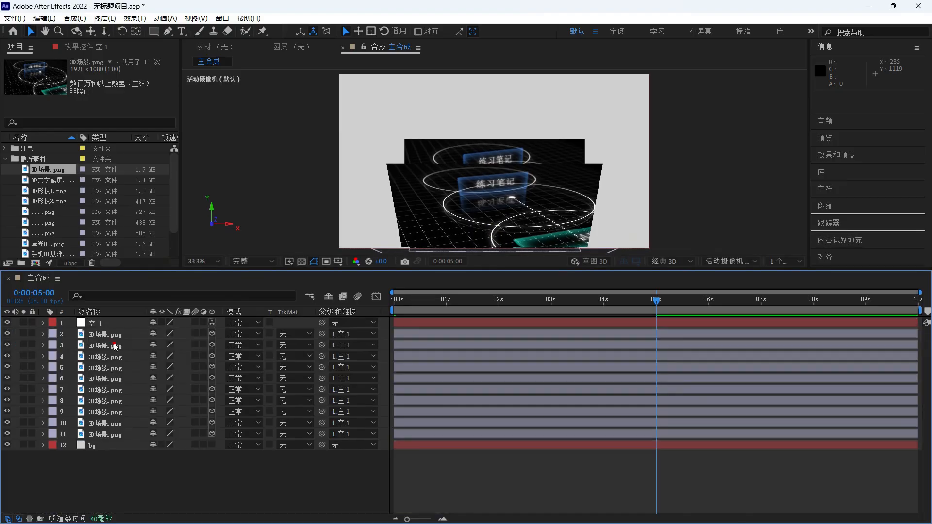
# Replace the sources of layers 3 to 6 with 3D文字截屏.png, 3D形状1.png, 3D形状2.png and 彩色文字截屏.png.
pyautogui.click(114, 345)
pyautogui.click(60, 181)
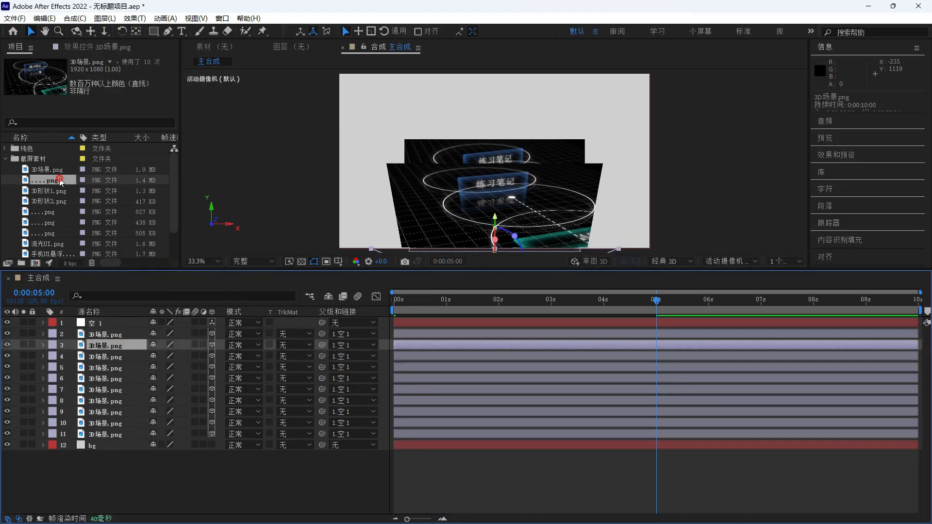
pyautogui.moveTo(60, 181); pyautogui.dragTo(110, 348)
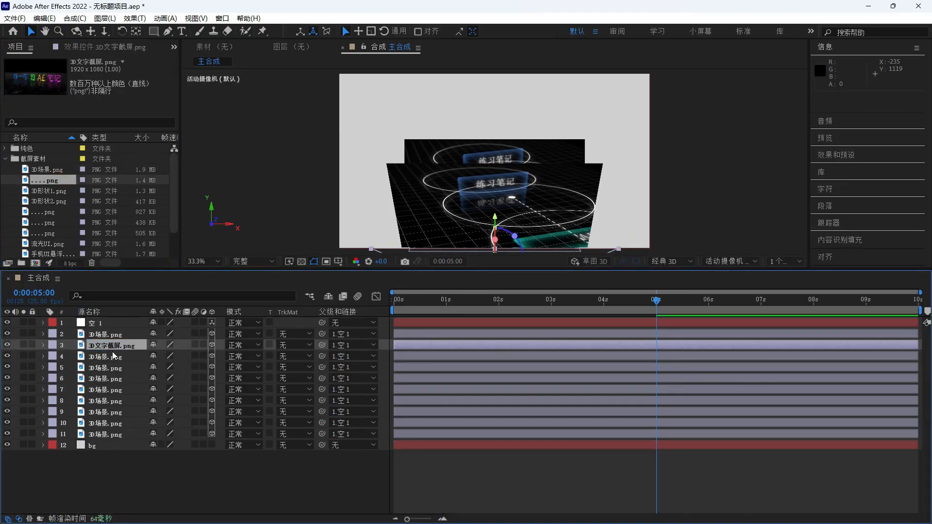
pyautogui.hotkey('ctrl', 'Down')
pyautogui.moveTo(62, 191); pyautogui.dragTo(108, 361)
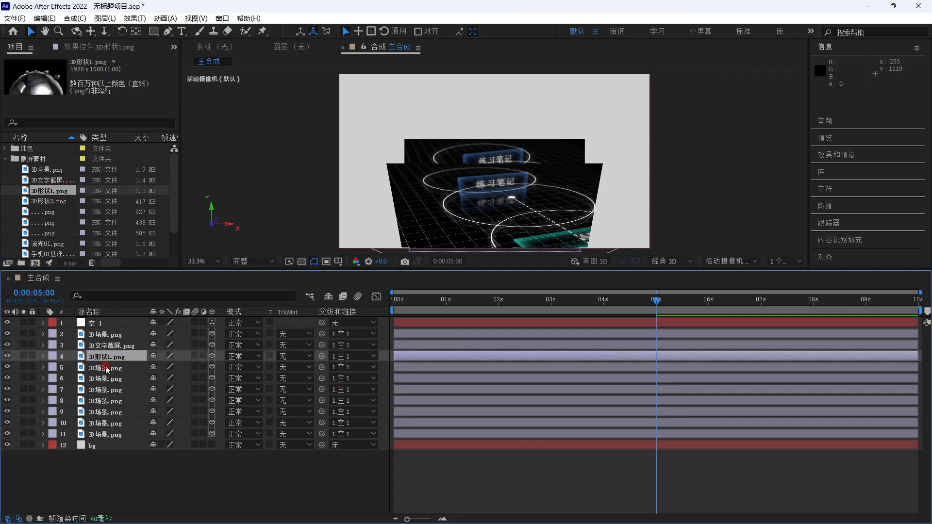
pyautogui.hotkey('ctrl', 'Down')
pyautogui.click(58, 202)
pyautogui.moveTo(64, 203); pyautogui.dragTo(114, 379)
pyautogui.click(115, 379)
# Replace the sources of layers 7 to 11 with the remaining screenshots, ending with 流光UI.png, 手机UI悬浮.png and 涂鸦.png.
pyautogui.click(114, 390)
pyautogui.moveTo(58, 222); pyautogui.dragTo(111, 401)
pyautogui.click(114, 401)
pyautogui.click(110, 411)
pyautogui.moveTo(57, 244); pyautogui.dragTo(110, 412)
pyautogui.click(111, 423)
pyautogui.moveTo(57, 254); pyautogui.dragTo(111, 423)
pyautogui.click(111, 434)
pyautogui.scroll(-3, 48, 233)
pyautogui.moveTo(49, 233); pyautogui.dragTo(114, 435)
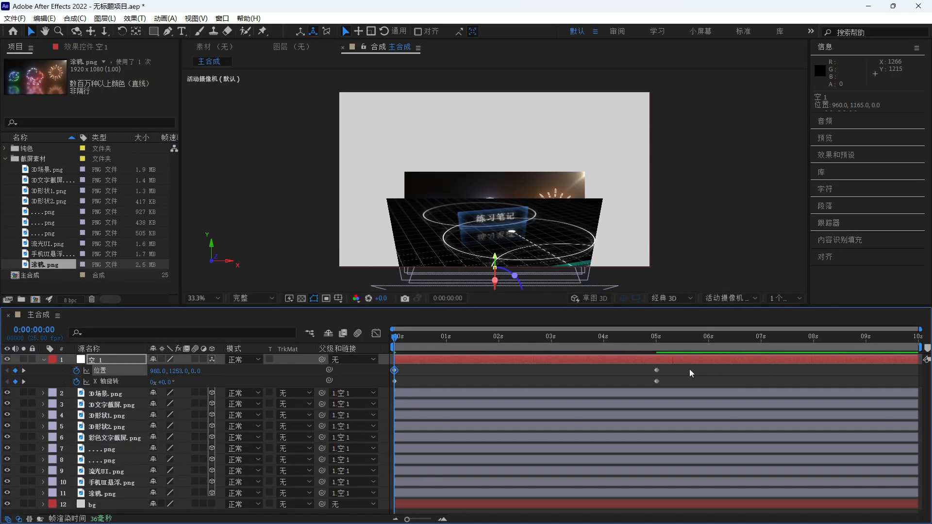
# Shape the speed graph of the null's Position and X Rotation keyframes to peak around 1 second and slow down gradually.
pyautogui.moveTo(690, 369); pyautogui.dragTo(377, 393)
pyautogui.click(376, 334)
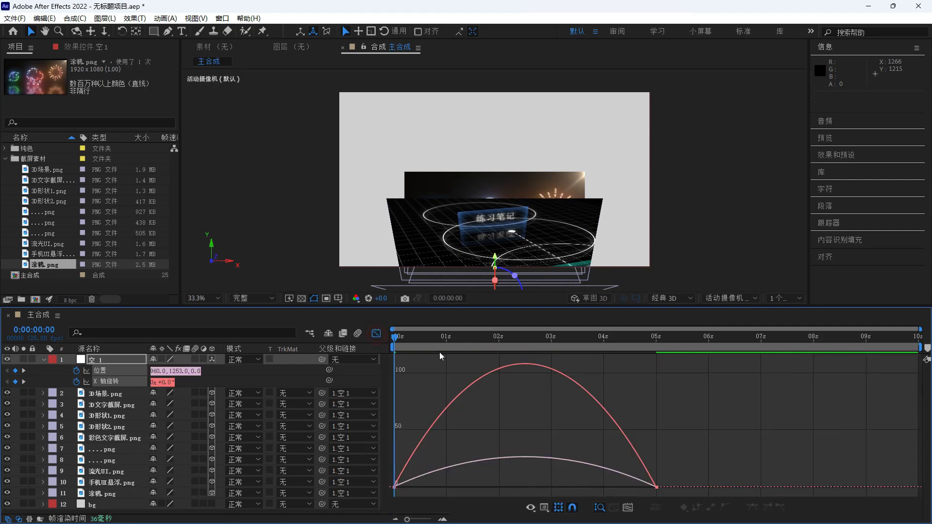
pyautogui.moveTo(660, 487); pyautogui.dragTo(531, 487)
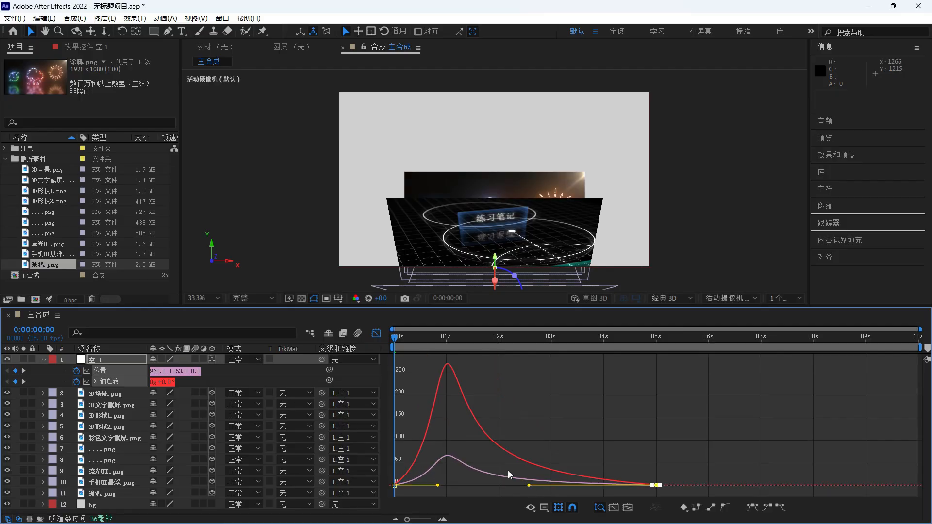
pyautogui.click(376, 333)
# Split layers 3 to 11 at 5 seconds and delete their second halves.
pyautogui.moveTo(395, 335); pyautogui.dragTo(657, 336)
pyautogui.hotkey('ctrl', 'Down')
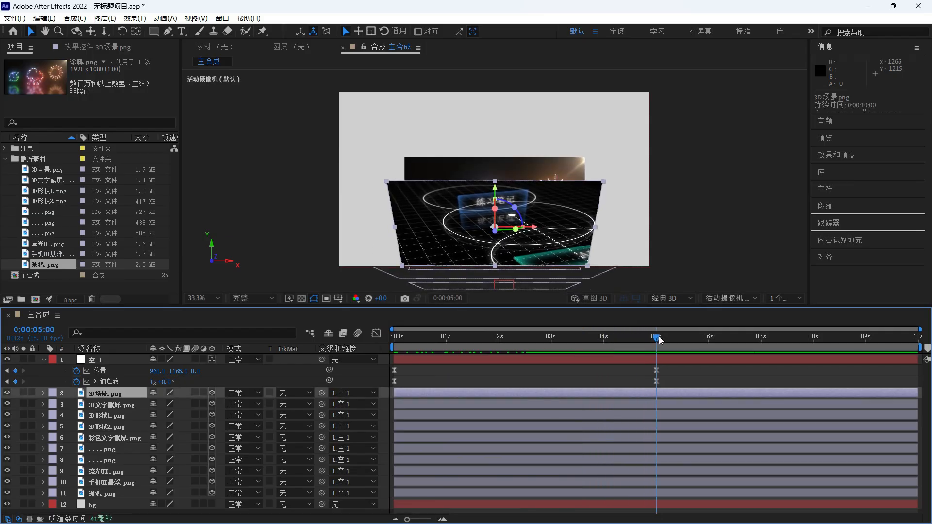
pyautogui.click(553, 166)
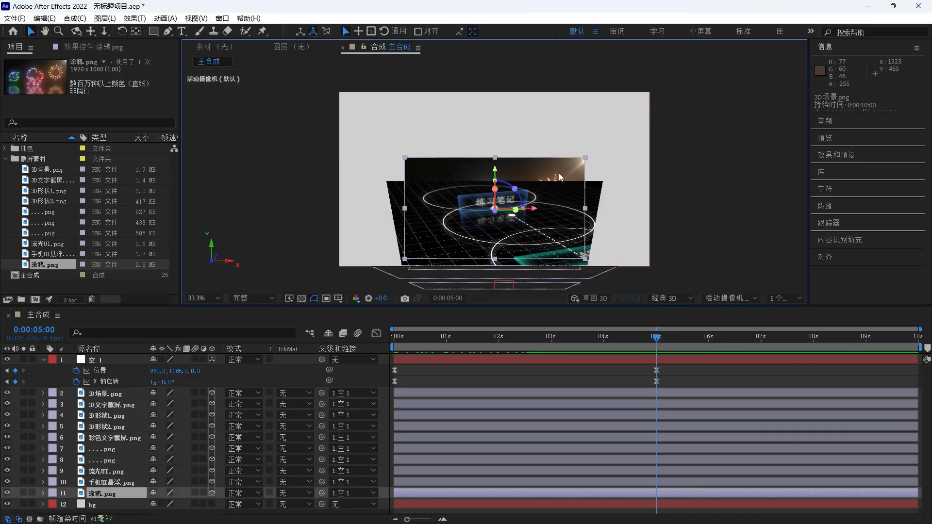
pyautogui.click(653, 404)
pyautogui.keyDown('shift'); pyautogui.click(674, 491); pyautogui.keyUp('shift')
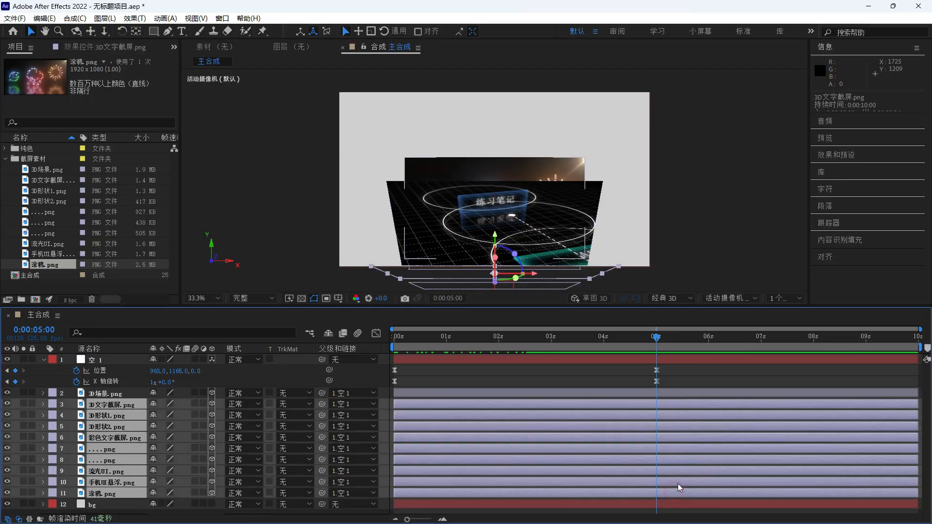
pyautogui.hotkey('alt', ']')
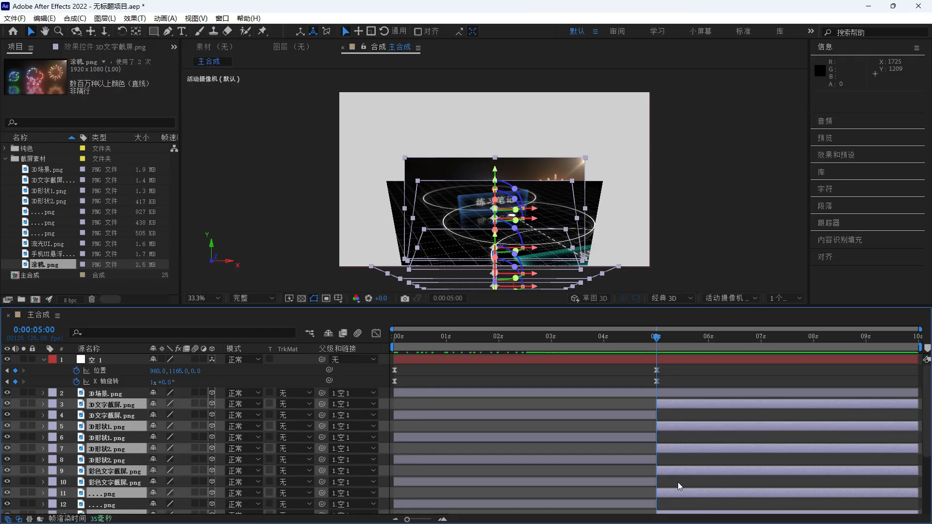
pyautogui.click(691, 483)
# Set the null's X Rotation keyframe at 5 seconds to 1x+37°.
pyautogui.click(657, 381)
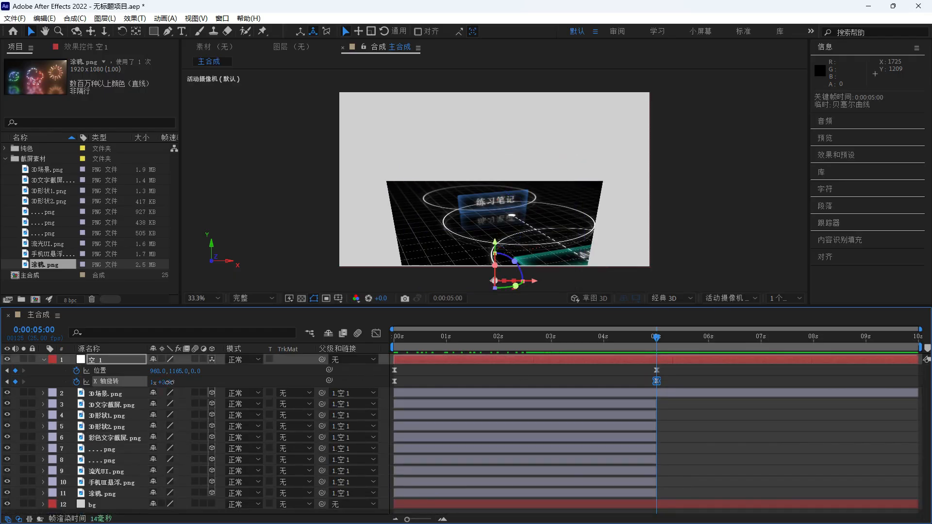
pyautogui.moveTo(169, 382); pyautogui.dragTo(186, 382)
pyautogui.moveTo(527, 361)
pyautogui.mouseDown()
pyautogui.moveTo(587, 352)
pyautogui.moveTo(535, 353)
pyautogui.mouseUp()
# Cut off the 涂鸦.png layer after 0:00:02:14 and the 手机UI悬浮.png layer after 0:00:02:21.
pyautogui.click(555, 164)
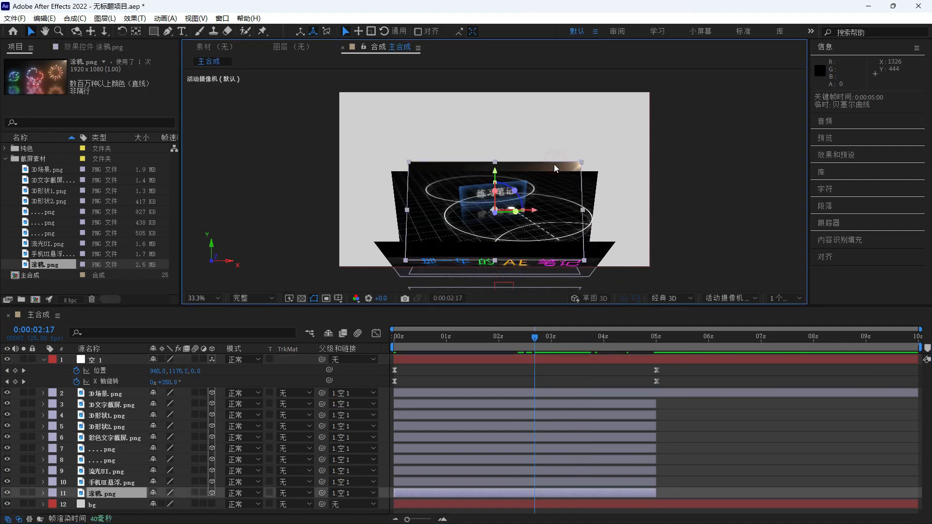
pyautogui.click(529, 338)
pyautogui.hotkey('ctrl', 'shift', 'd')
pyautogui.press('Delete')
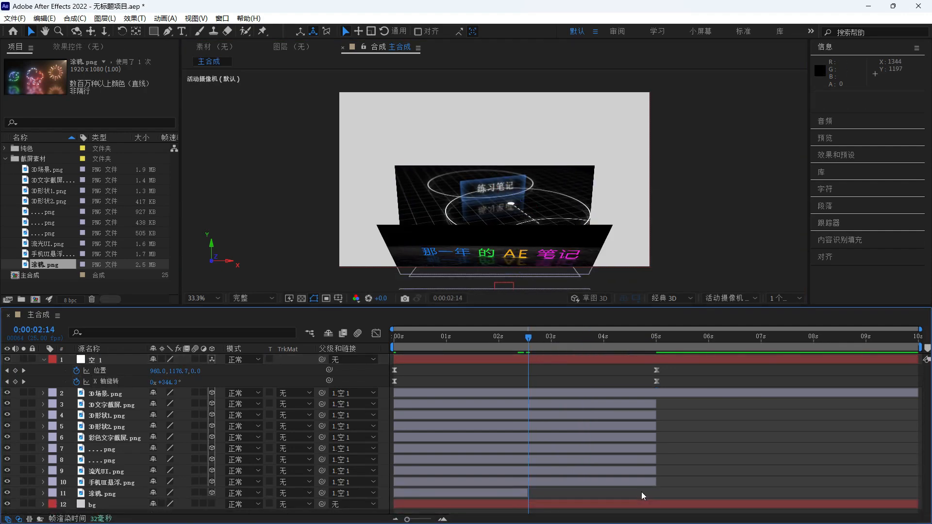
pyautogui.moveTo(543, 336); pyautogui.dragTo(542, 339)
pyautogui.click(549, 181)
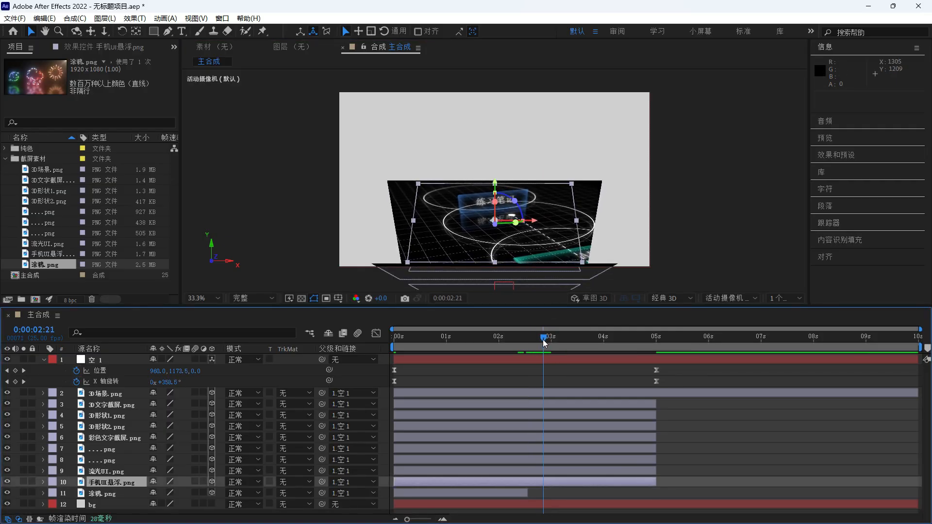
pyautogui.hotkey('ctrl', 'shift', 'd')
pyautogui.press('Delete')
# Cut off the 流光UI.png layer just after 3 seconds and layer 8 after 0:00:03:20.
pyautogui.press('space')
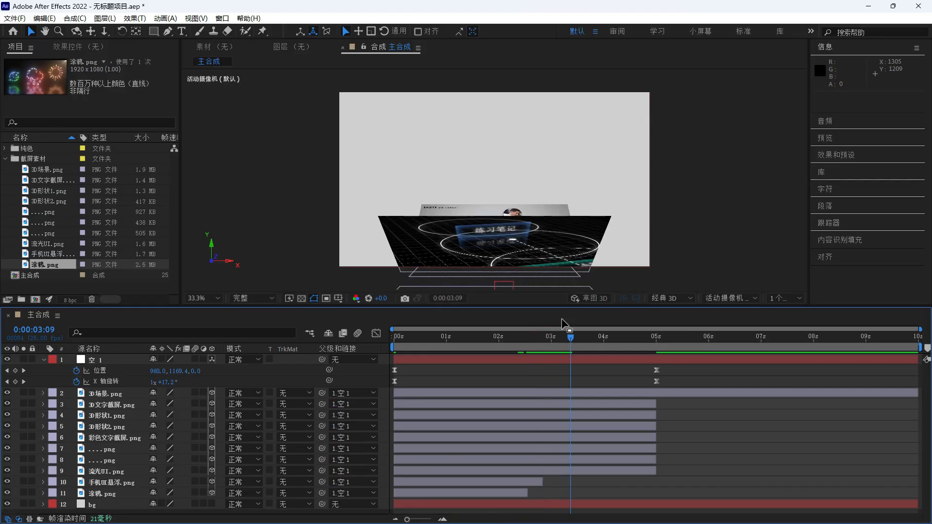
pyautogui.click(549, 213)
pyautogui.moveTo(571, 337); pyautogui.dragTo(593, 339)
pyautogui.hotkey('ctrl', 'shift', 'd')
pyautogui.press('Delete')
pyautogui.click(549, 241)
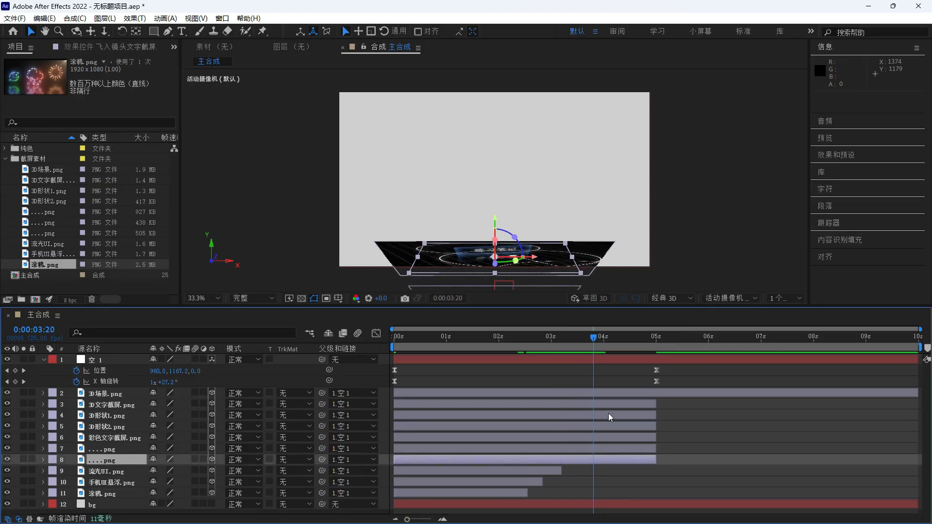
pyautogui.hotkey('ctrl', 'shift', 'd')
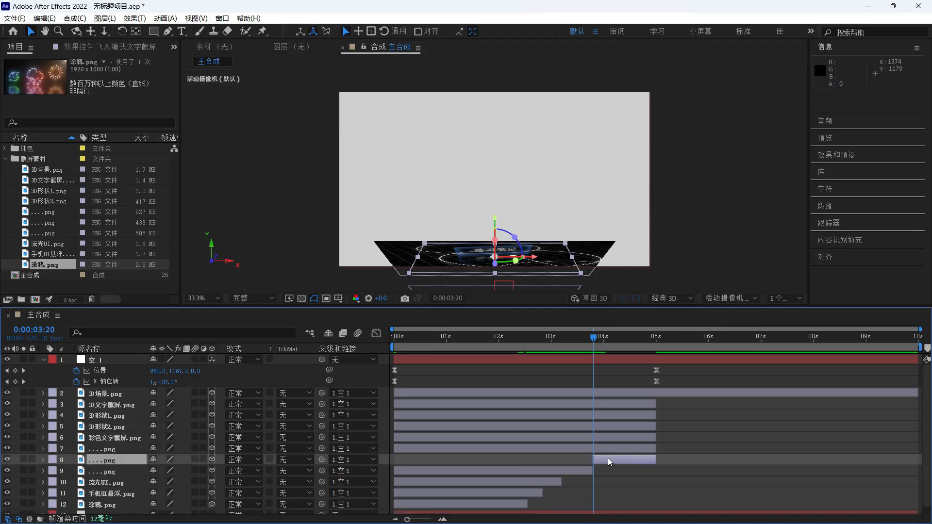
pyautogui.press('Delete')
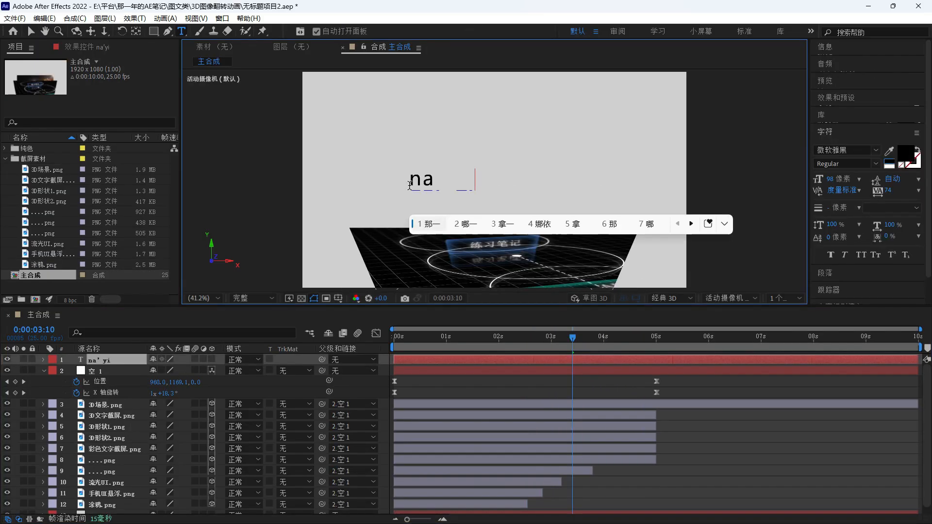
# Enter the title text 那一年的AE笔记 and centre it horizontally in the composition.
pyautogui.write('那一年的A')
pyautogui.write('E')
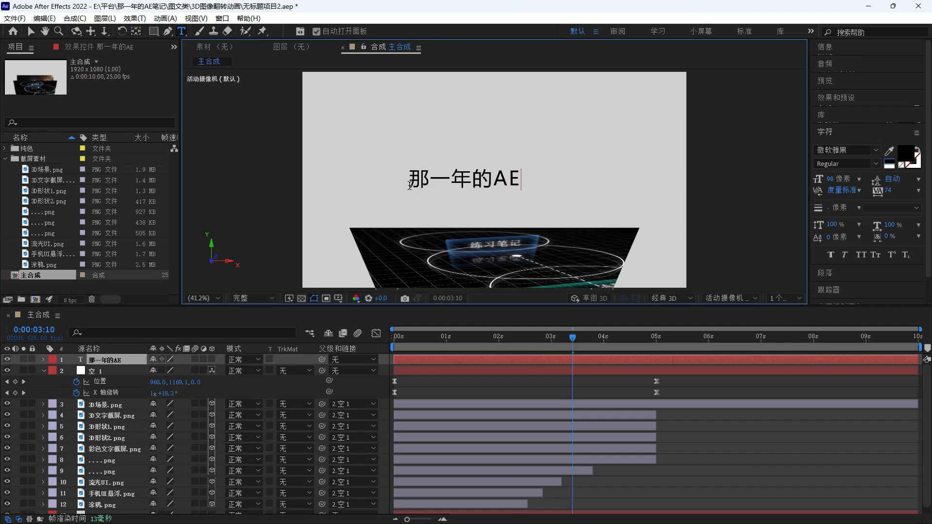
pyautogui.write('笔记')
pyautogui.click(841, 229)
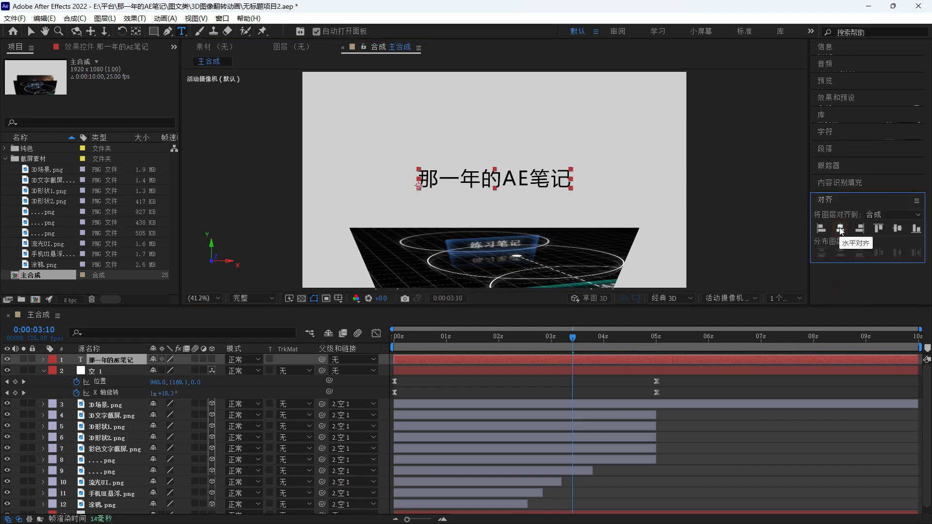
# Place the 那一年的AE笔记 text layer directly below 3D场景.png and make it start at about 2.5 seconds.
pyautogui.click(112, 382)
pyautogui.moveTo(112, 383); pyautogui.dragTo(110, 406)
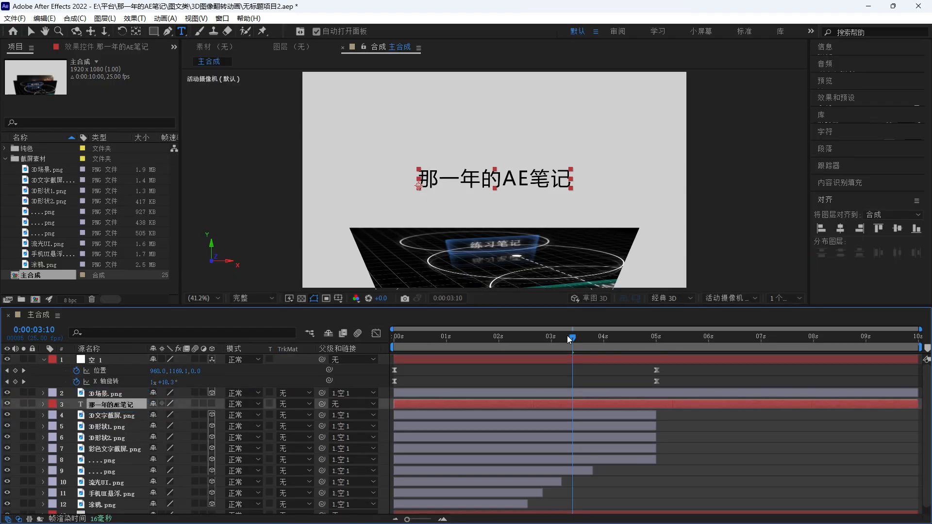
pyautogui.moveTo(573, 337); pyautogui.dragTo(554, 337)
pyautogui.hotkey('alt', '[')
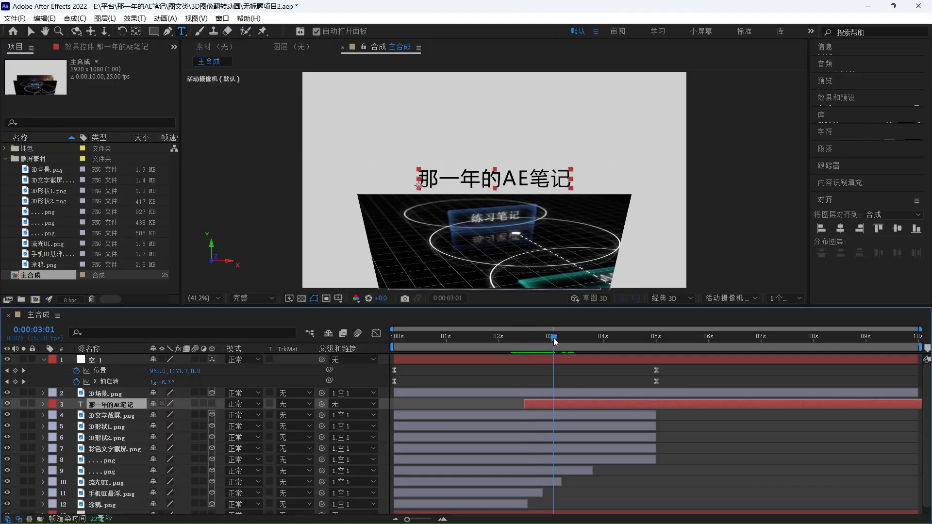
# Move the title text down slightly so its base tucks behind the upper edge of the front image.
pyautogui.click(31, 31)
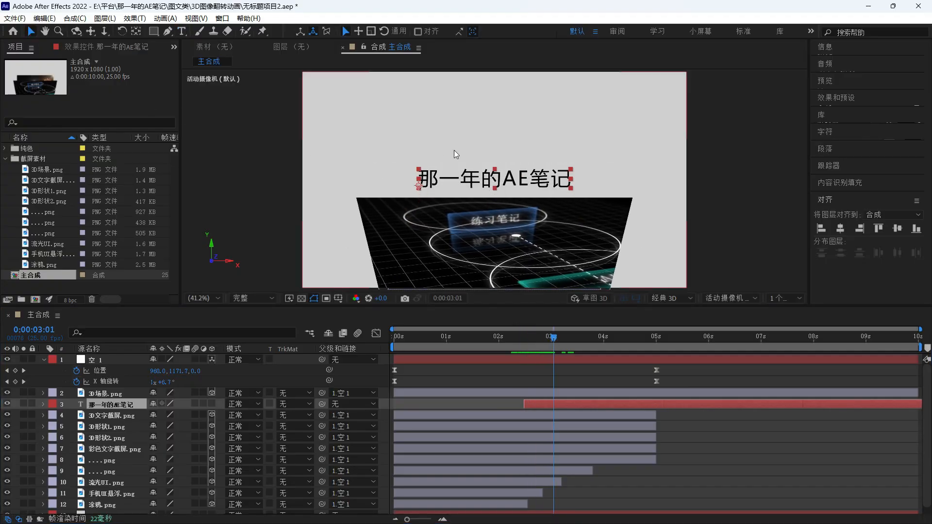
pyautogui.click(513, 184)
pyautogui.moveTo(512, 184); pyautogui.dragTo(512, 199)
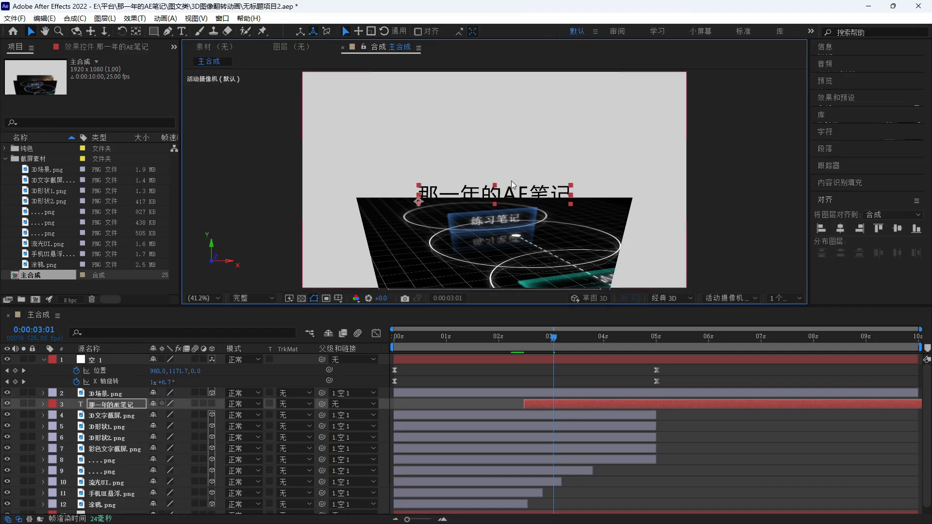
# Keyframe the title text's Scale from 100% at 0:00:03:10 to 0% at 0:00:04:12.
pyautogui.click(130, 405)
pyautogui.press('s')
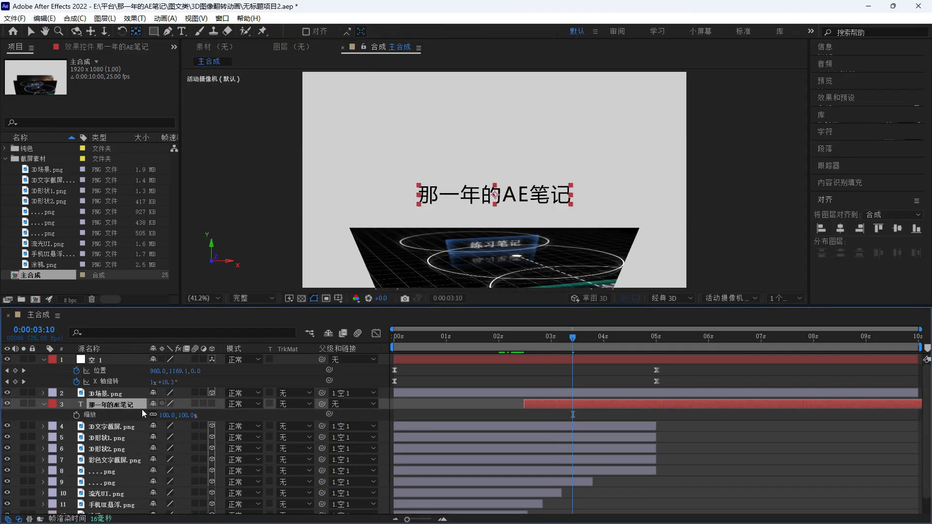
pyautogui.click(76, 415)
pyautogui.click(586, 337)
pyautogui.moveTo(589, 338); pyautogui.dragTo(625, 336)
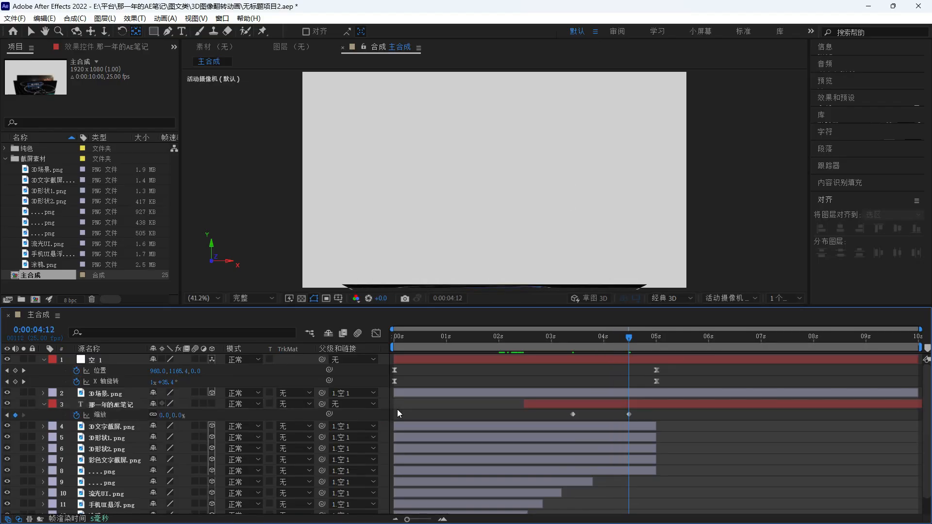
# Apply Easy Ease to the title's two Scale keyframes and lengthen the first keyframe's outgoing influence in the speed graph.
pyautogui.moveTo(643, 411); pyautogui.dragTo(558, 416)
pyautogui.press('F9')
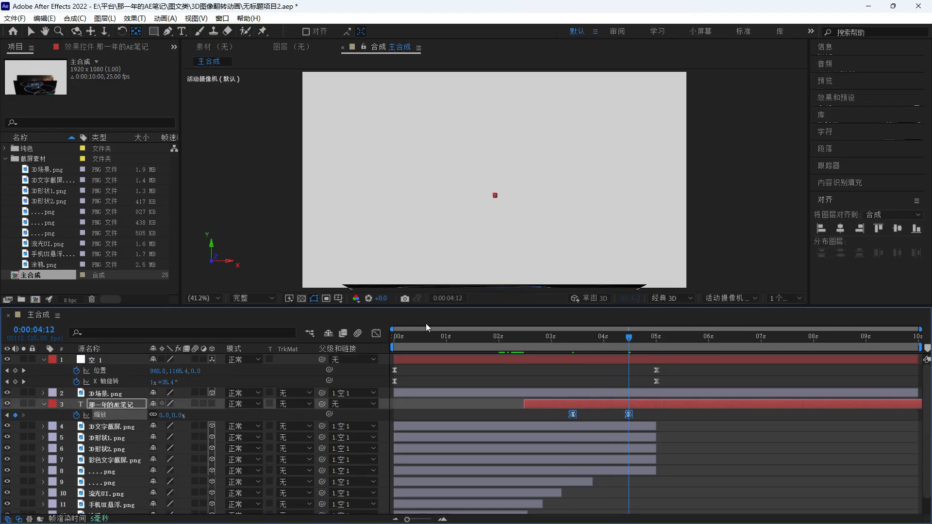
pyautogui.click(377, 333)
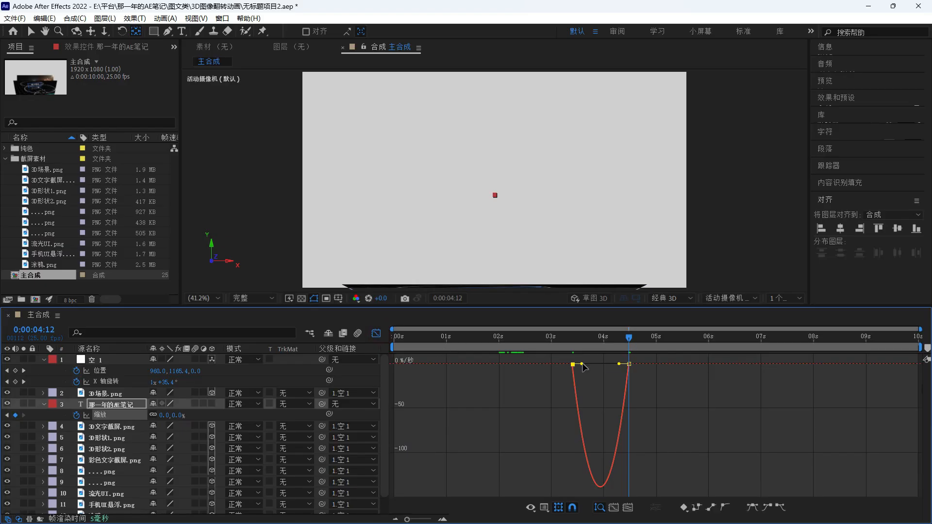
pyautogui.moveTo(582, 364); pyautogui.dragTo(606, 365)
# Preview the title's shrinking animation and enable motion blur on the 那一年的AE笔记 text layer.
pyautogui.moveTo(616, 340); pyautogui.dragTo(542, 360)
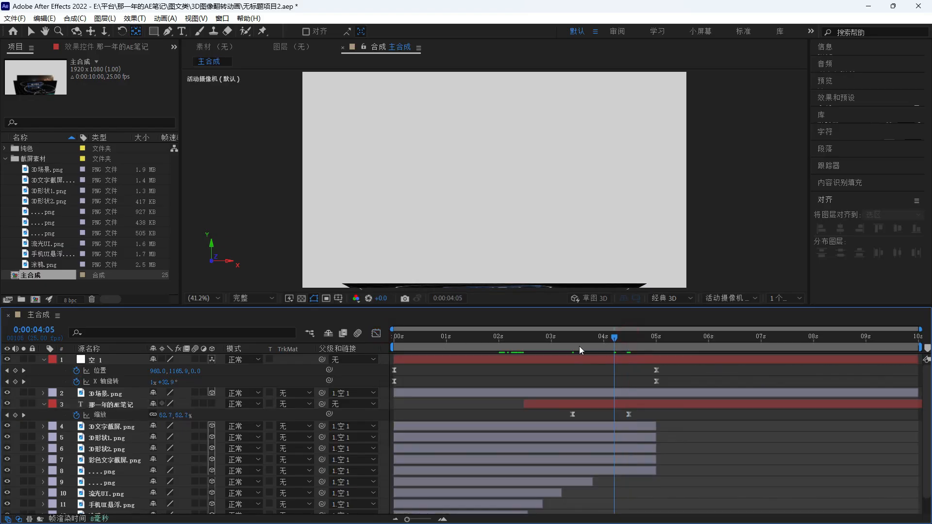
pyautogui.press('space')
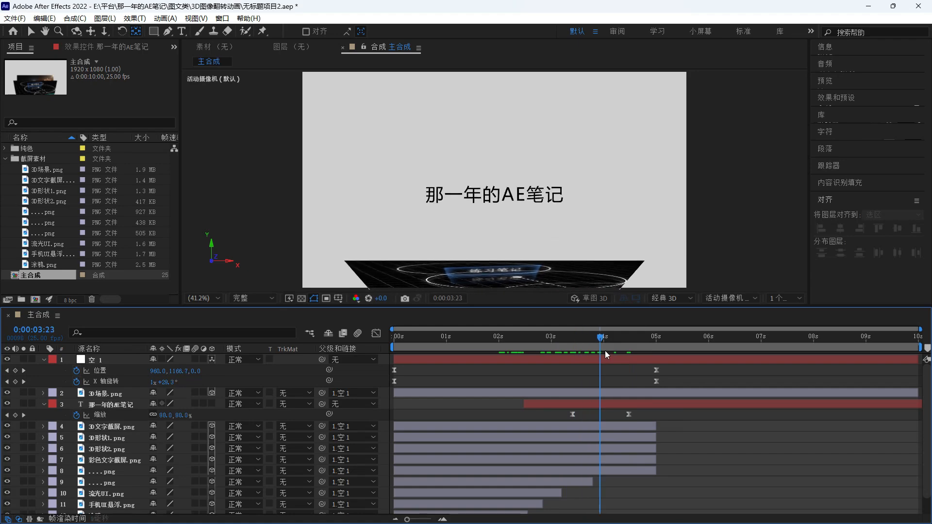
pyautogui.press('space')
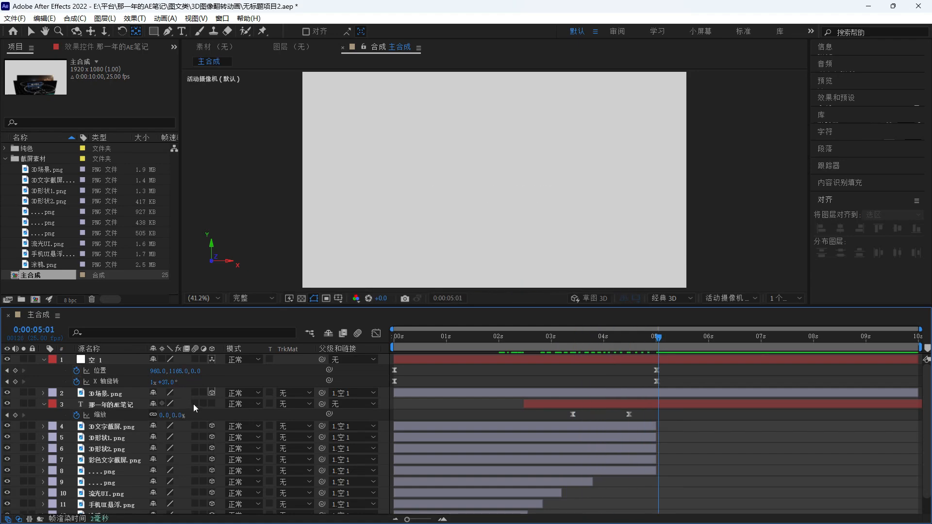
pyautogui.click(194, 403)
pyautogui.moveTo(659, 340); pyautogui.dragTo(537, 379)
pyautogui.press('space')
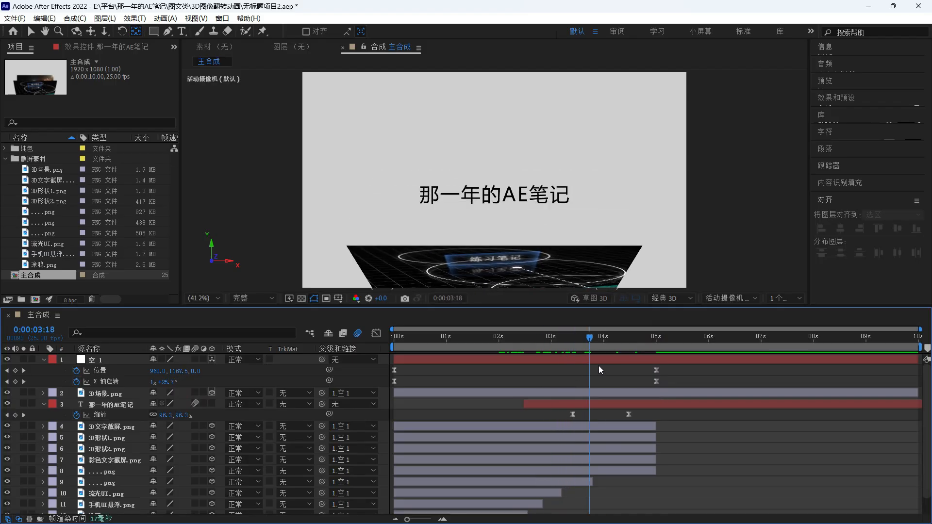